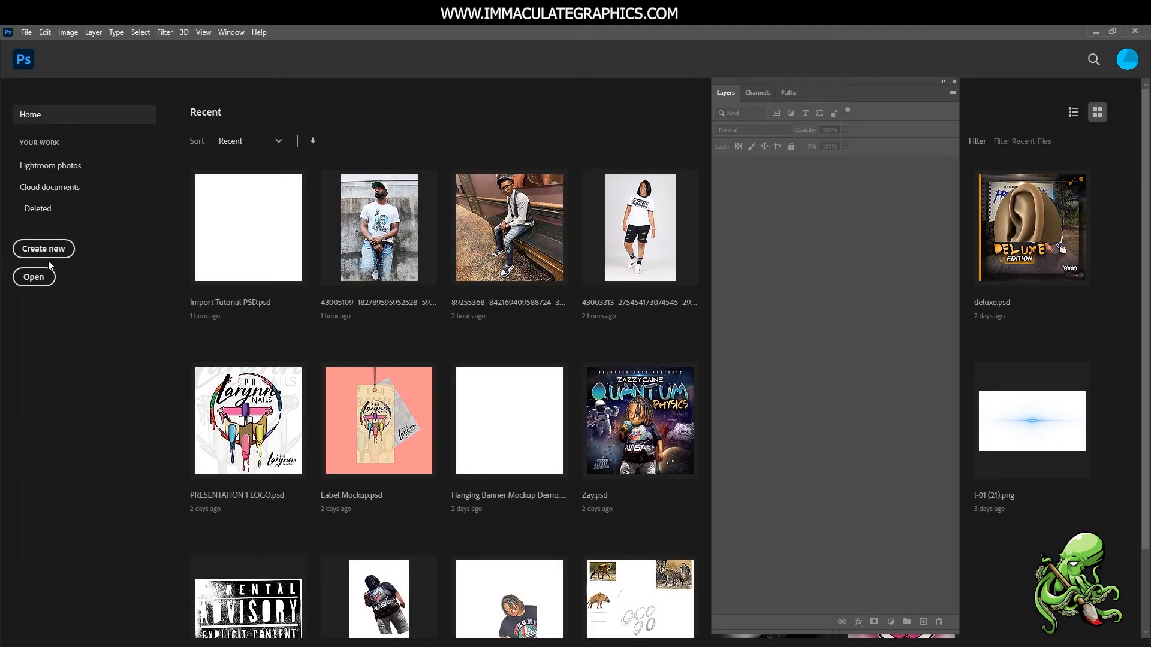
Create a 1600 x 1600 pixel, 300 ppi document named Import Tutorial and shift the Layers panel off the canvas
left_click(48, 252)
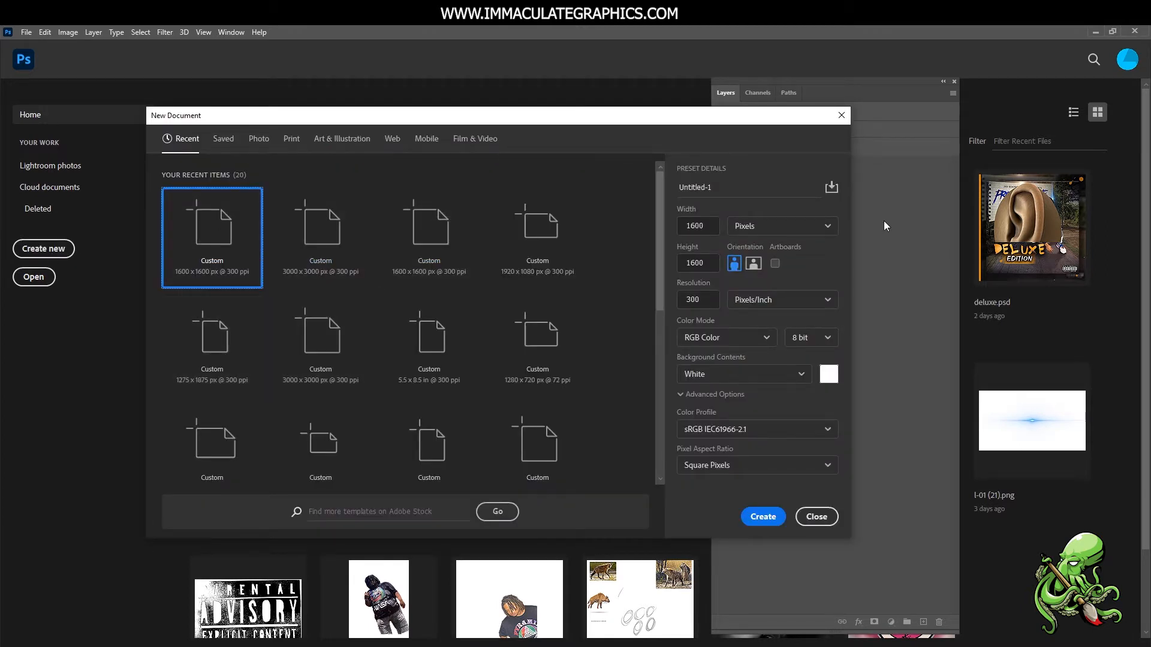
double_click(721, 188)
left_click(711, 188)
double_click(703, 188)
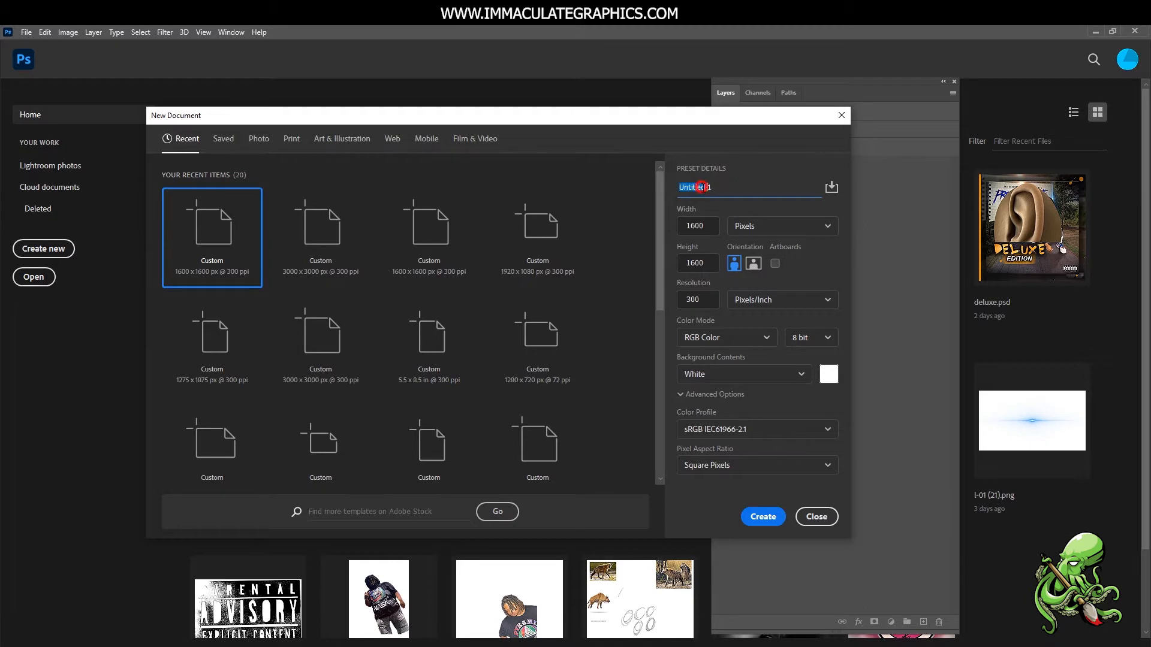
left_click(703, 188)
left_click_drag(719, 187, 668, 192)
type("Im")
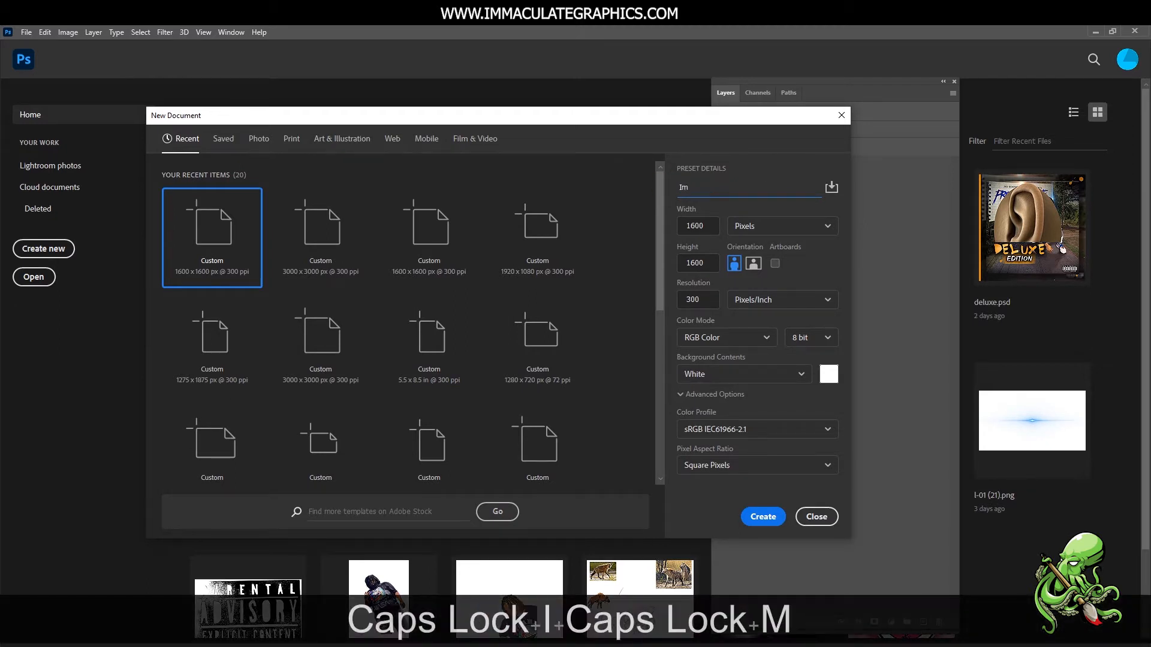
type("port")
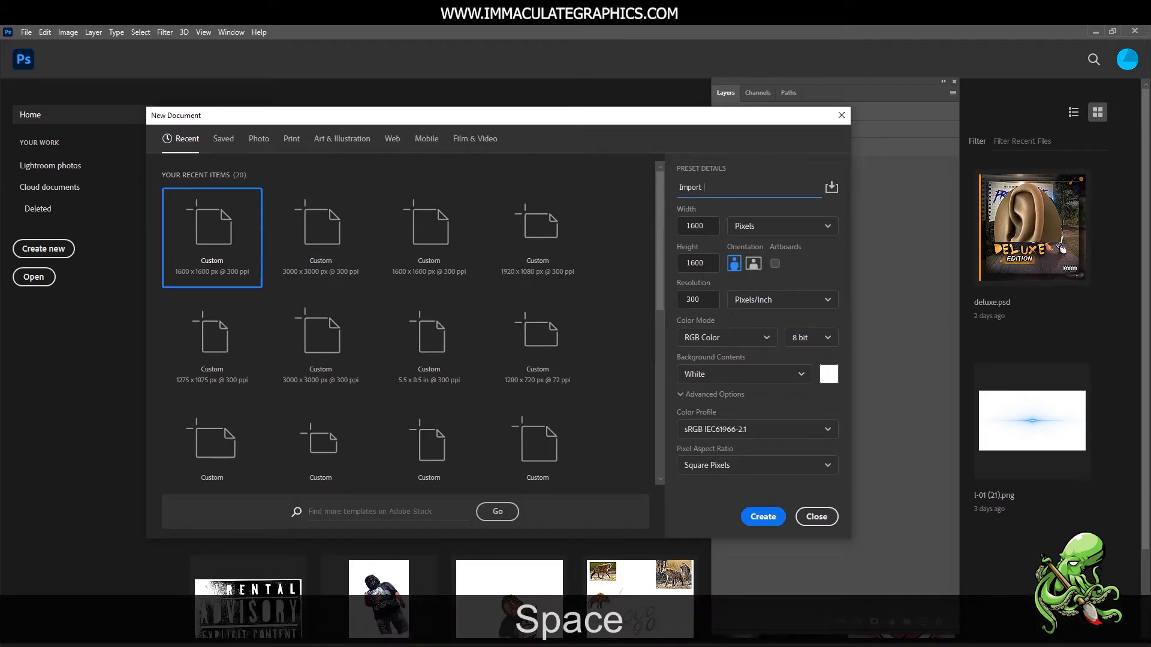
type(" Tut")
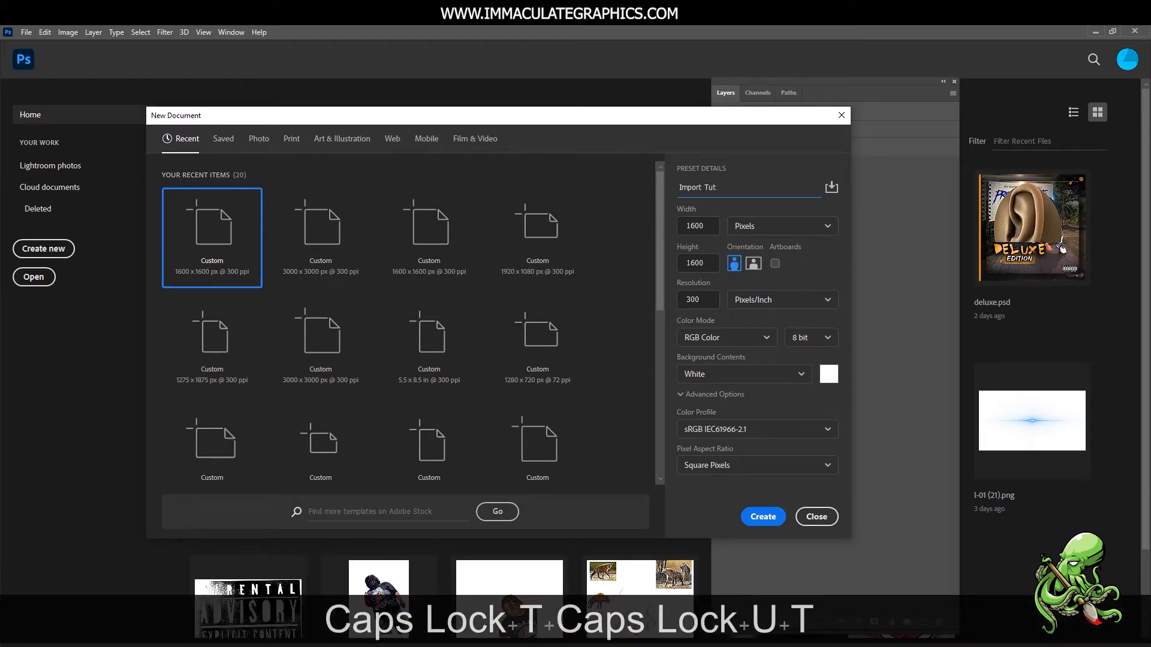
type("orial")
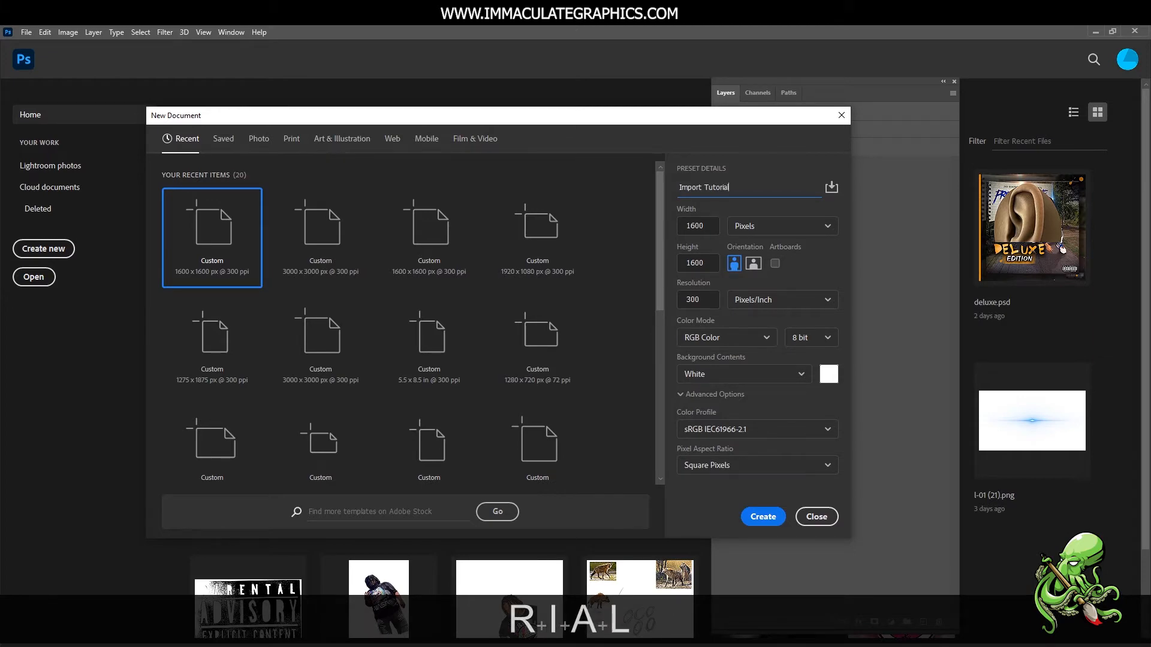
key("Return")
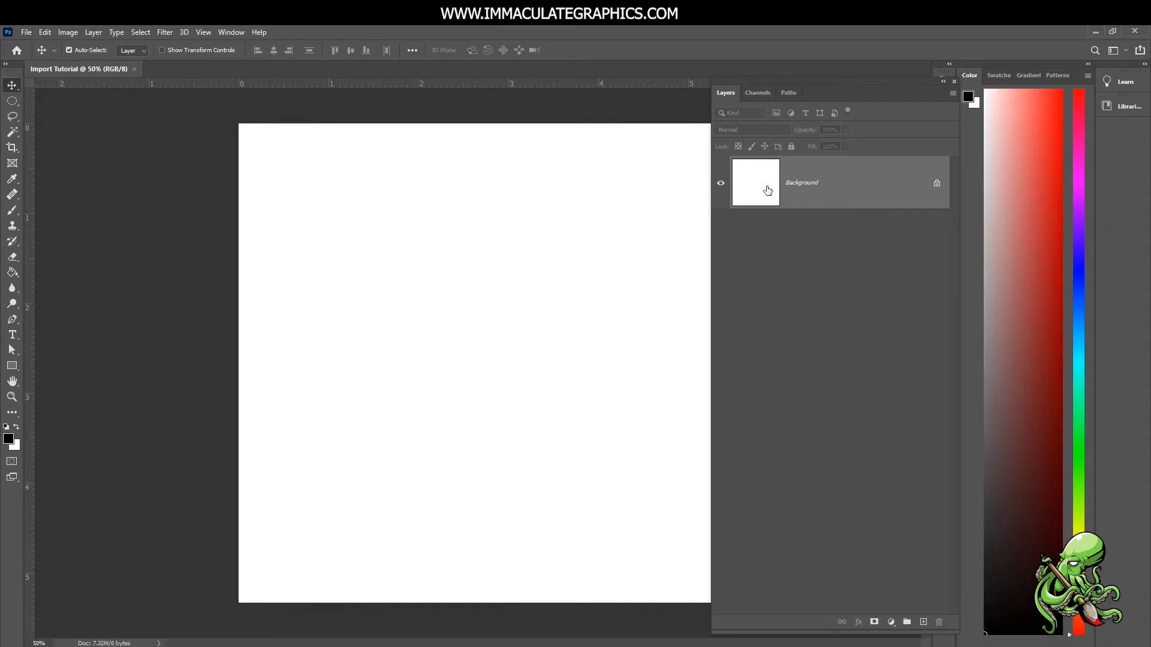
left_click_drag(771, 79, 793, 70)
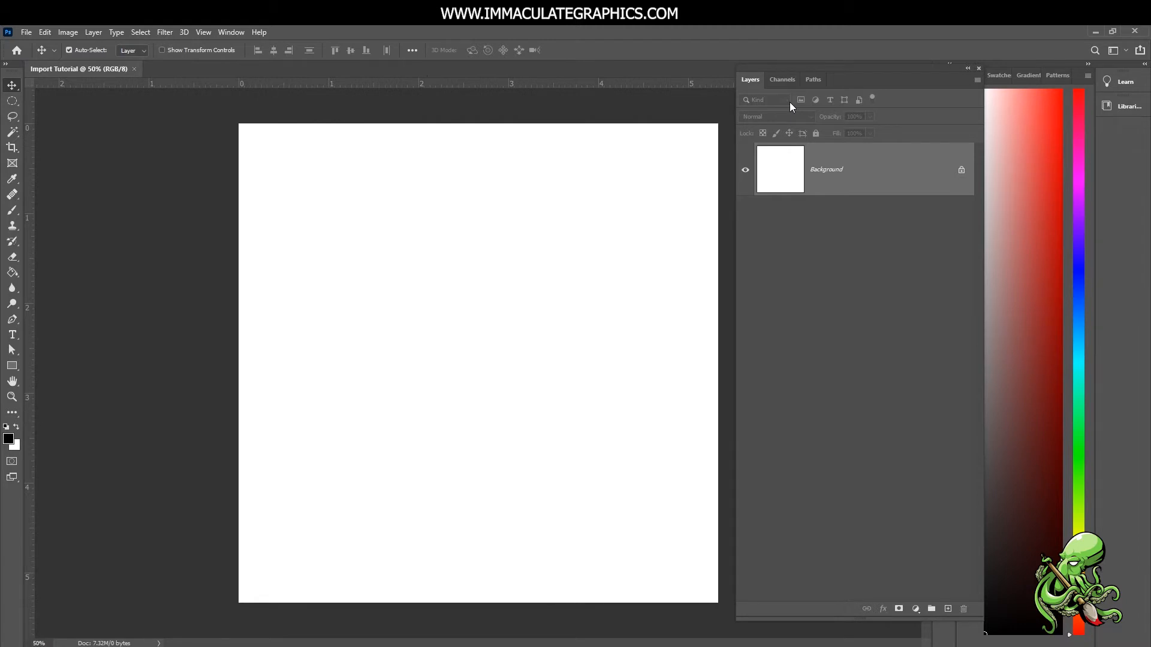
Open the "1. Open Drag" image, bring its green octopus into the Import Tutorial document and shift it down there
left_click(26, 32)
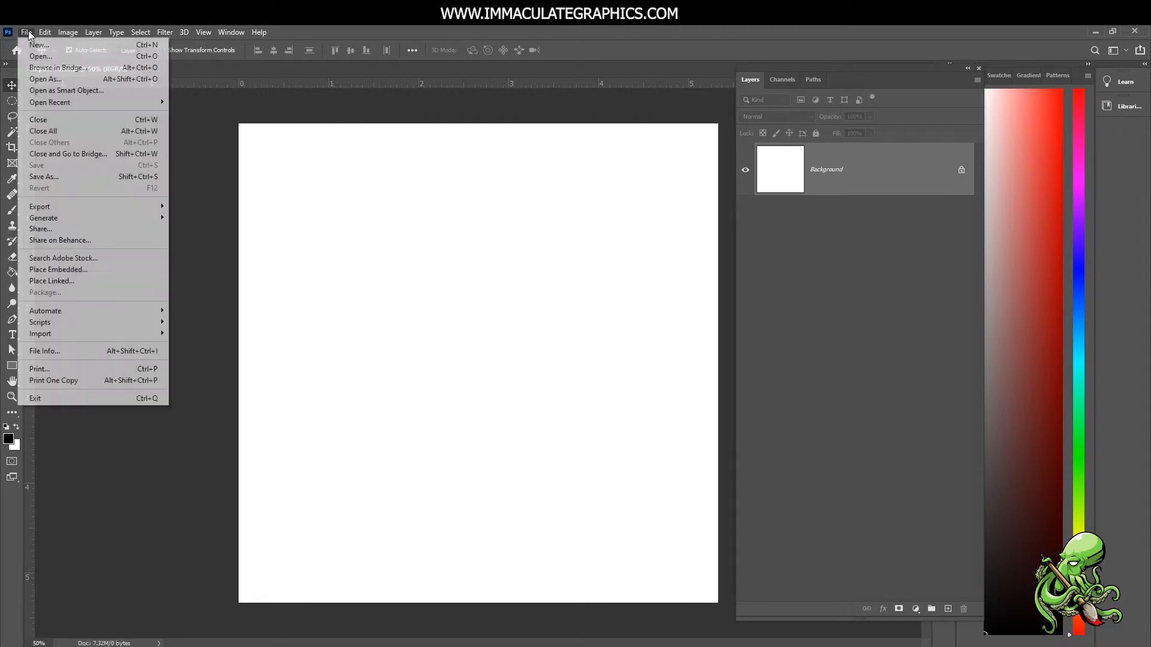
left_click(40, 45)
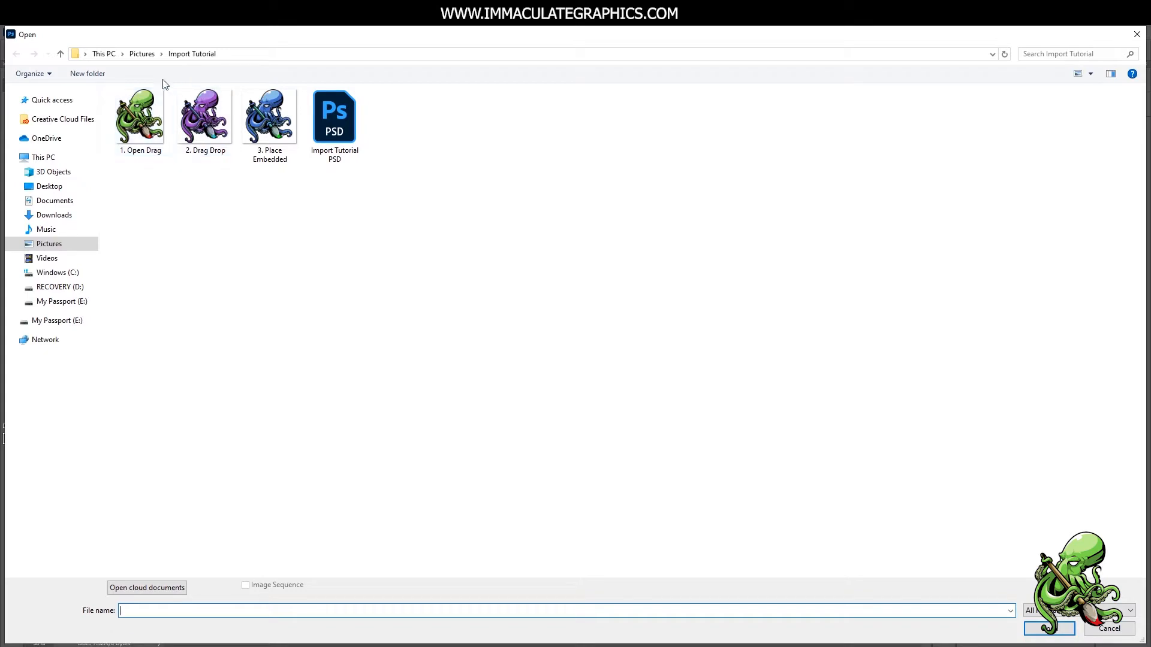
left_click(145, 132)
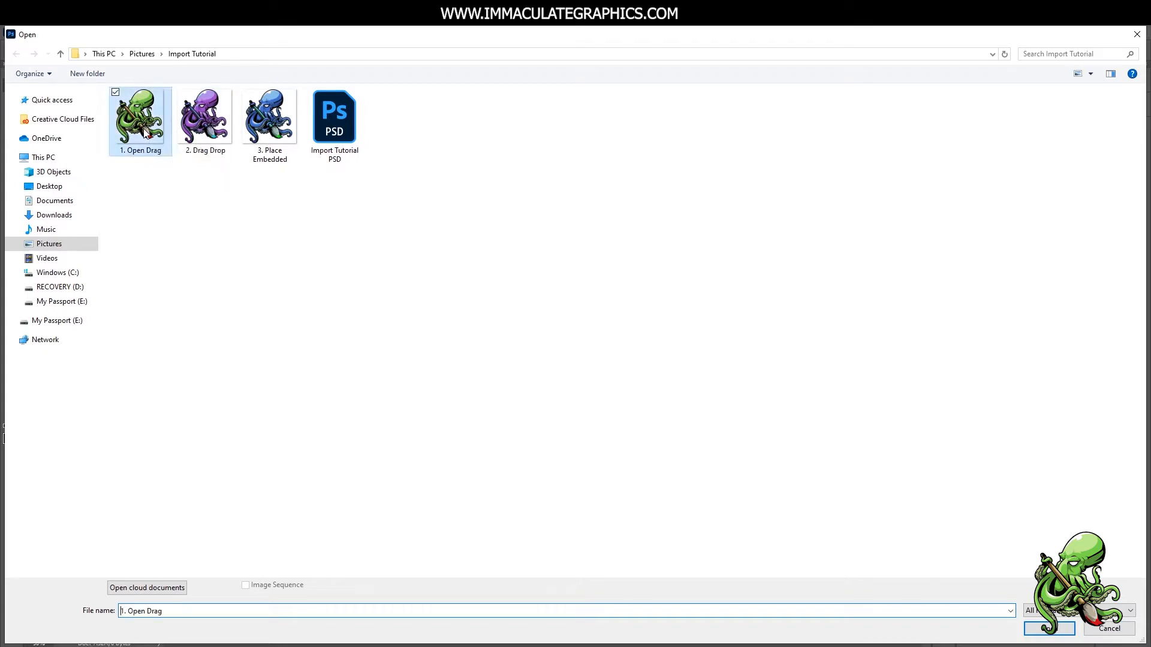
double_click(145, 132)
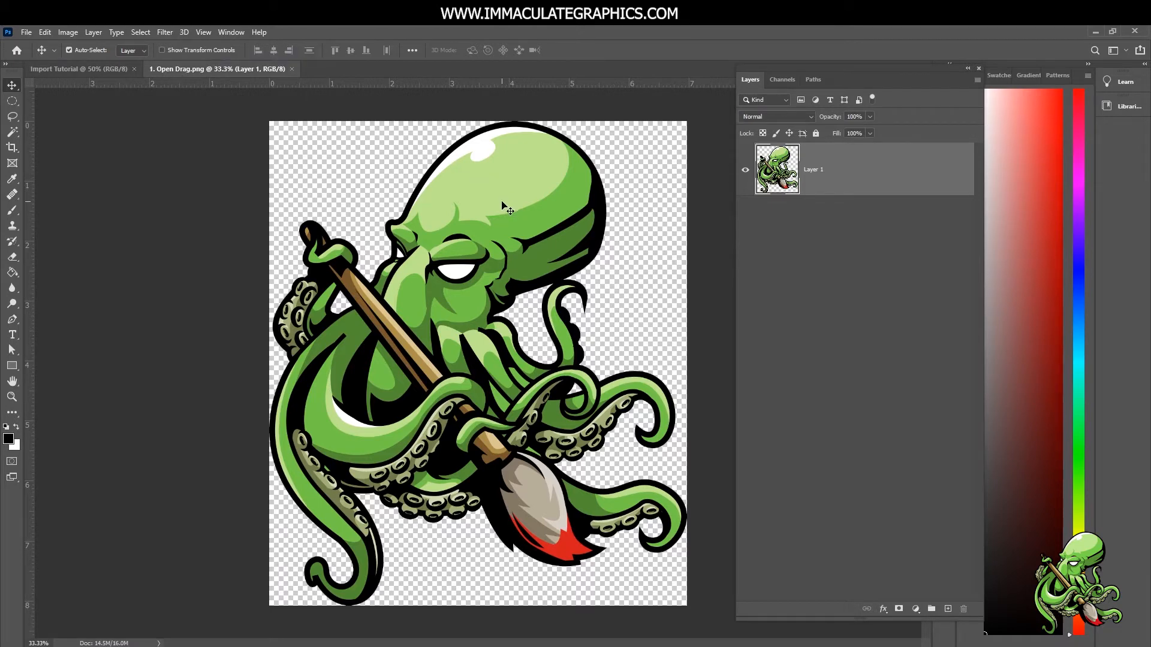
left_click_drag(502, 206, 488, 280)
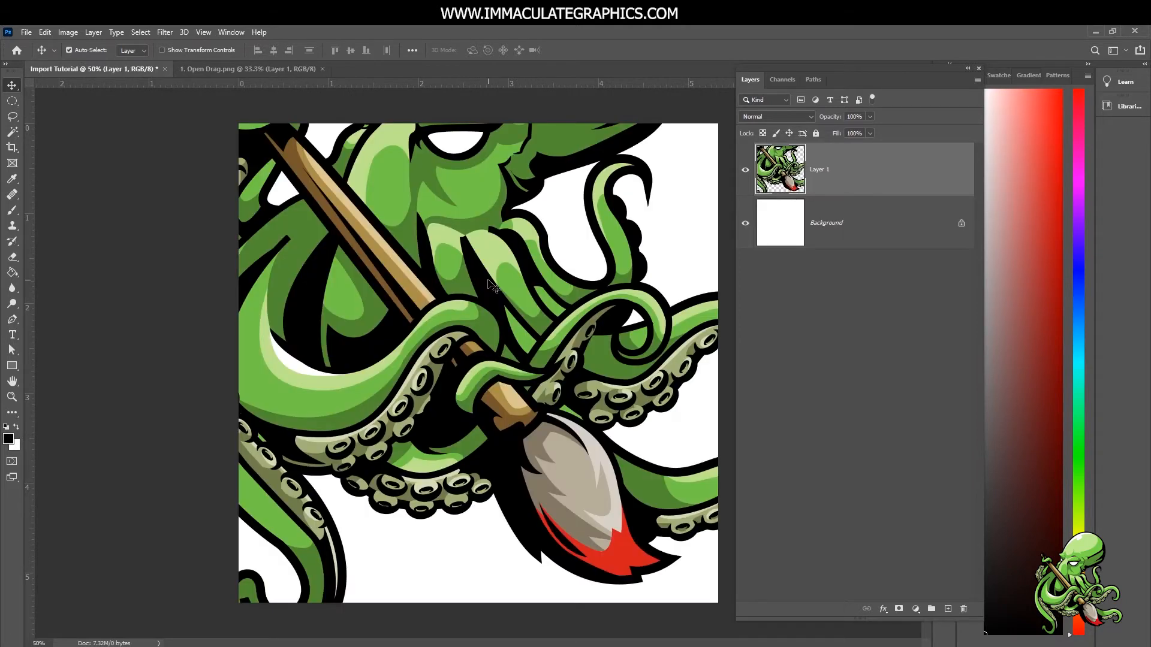
left_click_drag(442, 211, 465, 279)
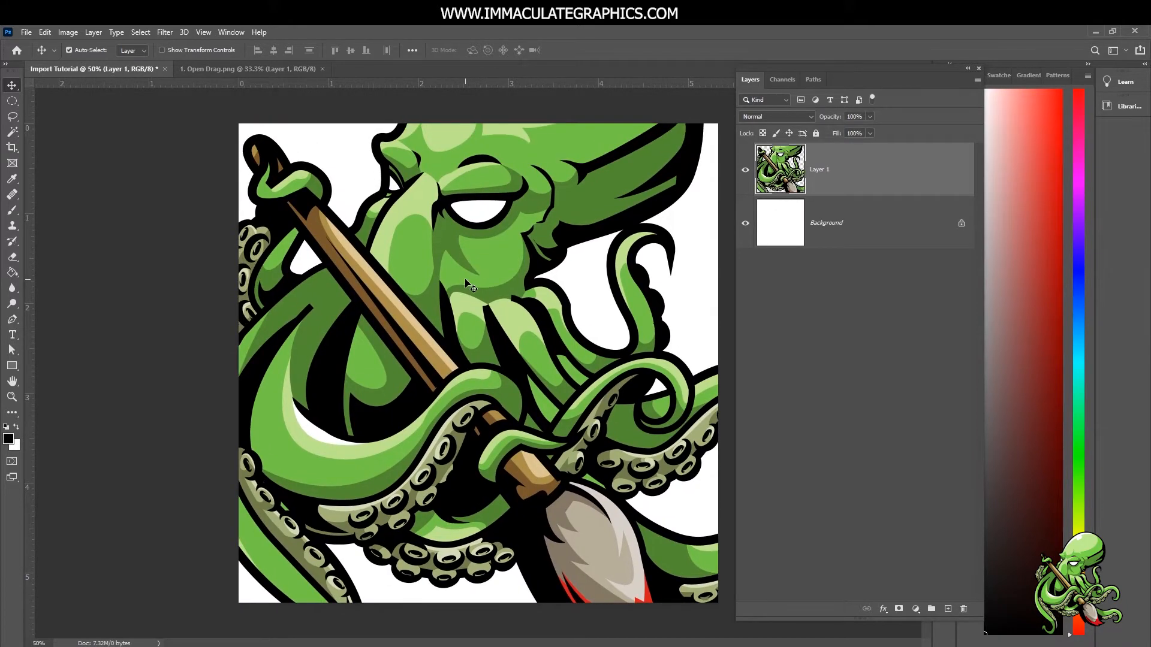
Free-transform the green octopus, scale it proportionally to about 62.5% and centre it on the canvas
key("ctrl")
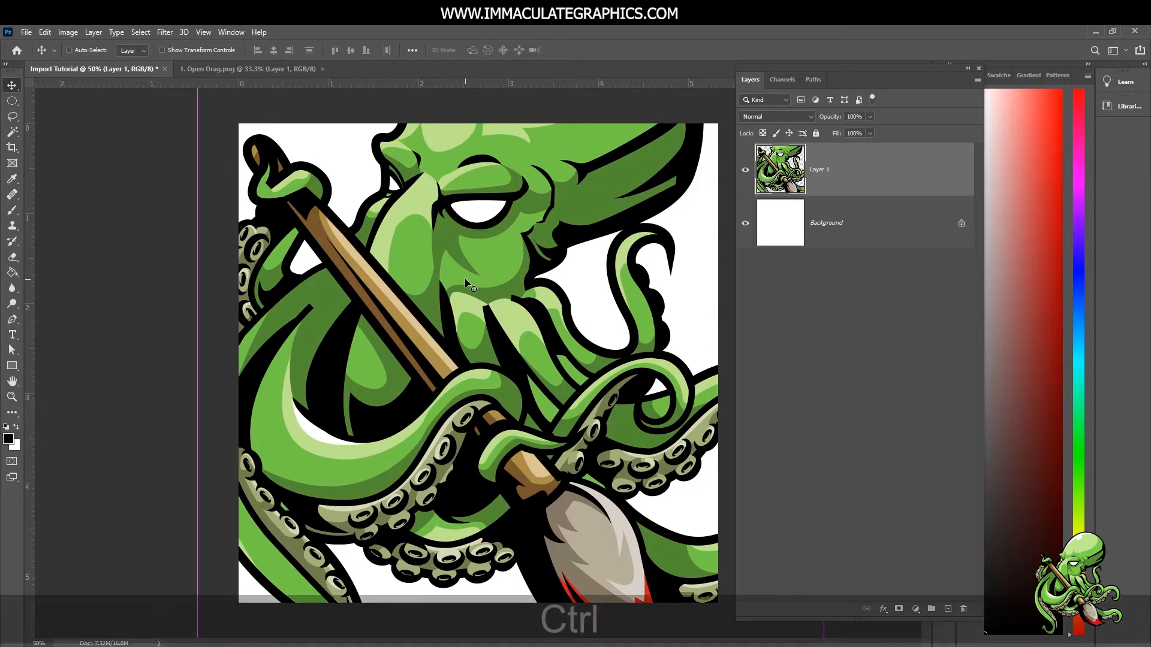
key("ctrl+t")
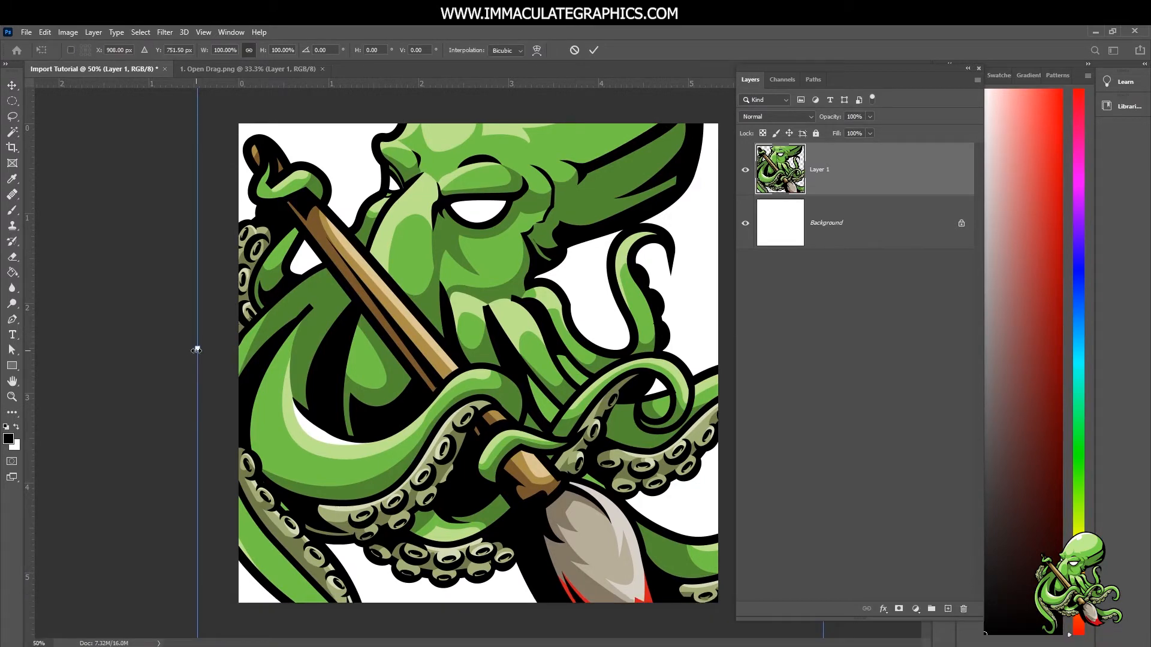
left_click_drag(197, 350, 433, 348)
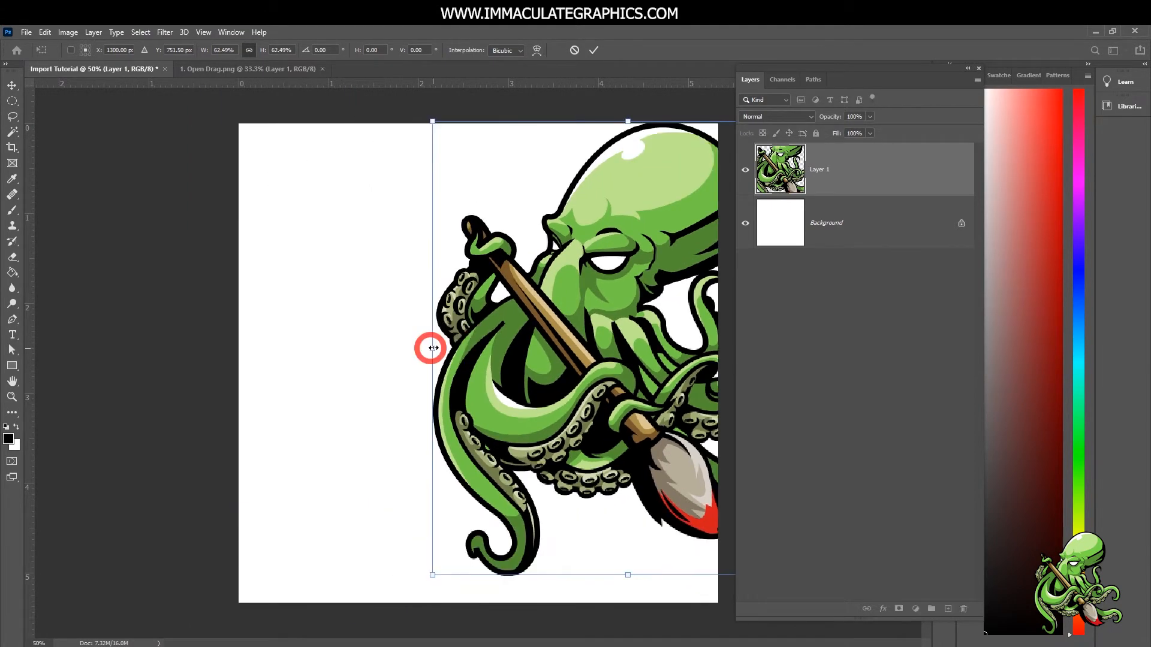
left_click_drag(653, 194, 498, 209)
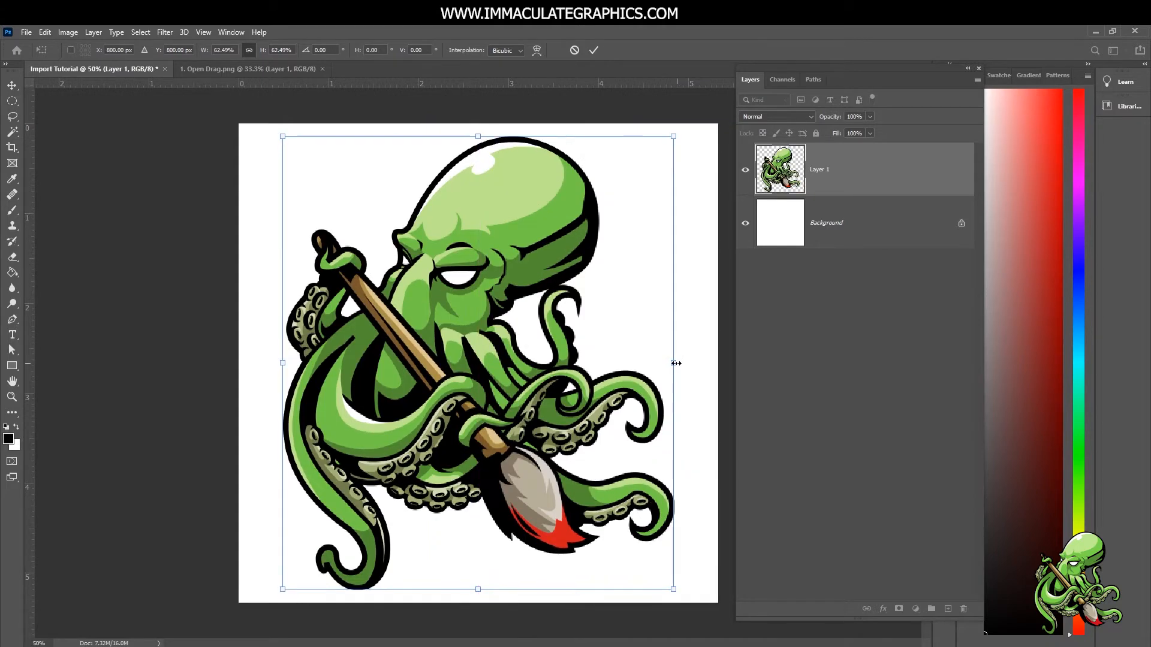
Scale the green octopus proportionally to about 33%, move it to the canvas's upper-left corner and apply the transform
left_click_drag(675, 363, 689, 360)
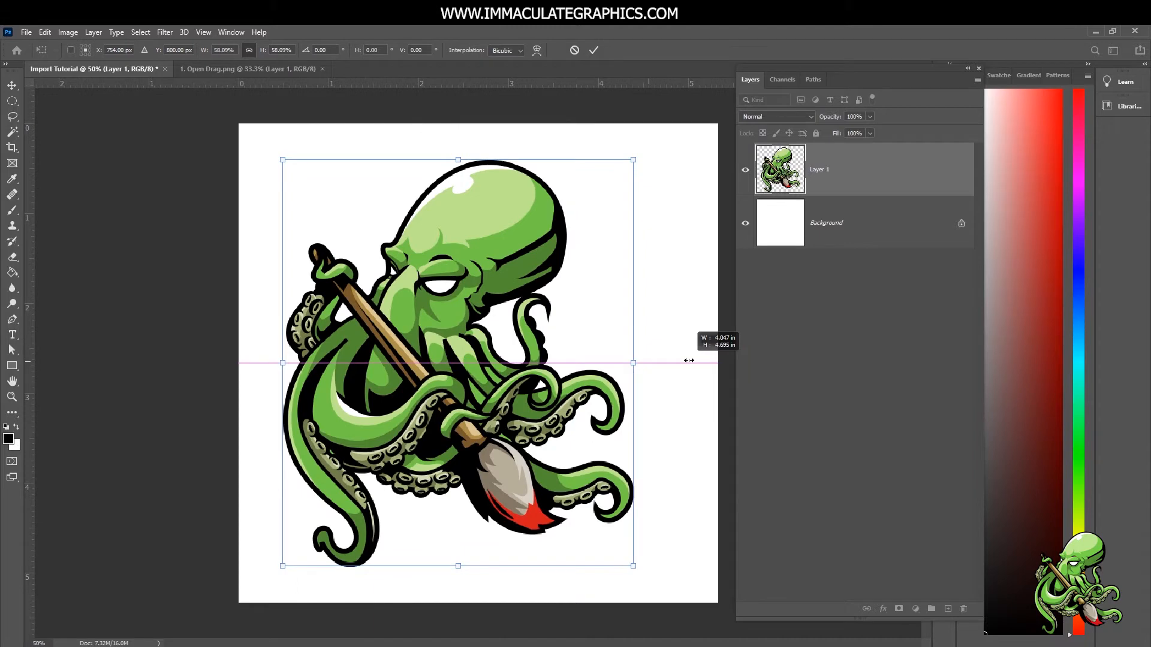
left_click_drag(689, 360, 579, 359)
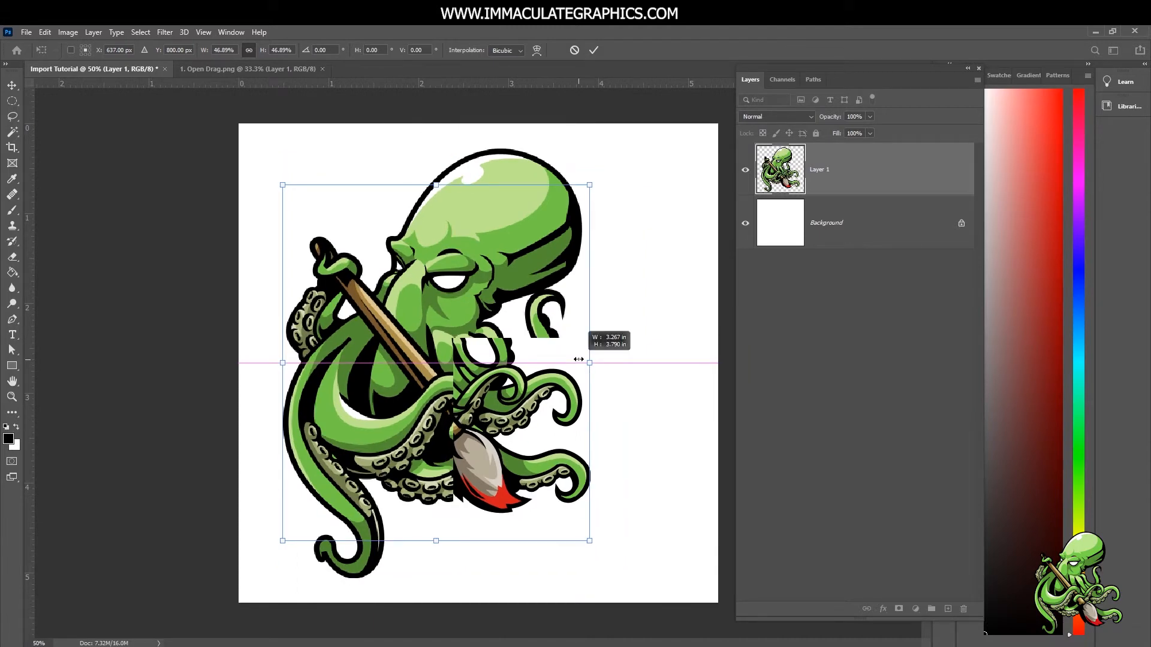
left_click_drag(578, 359, 677, 361)
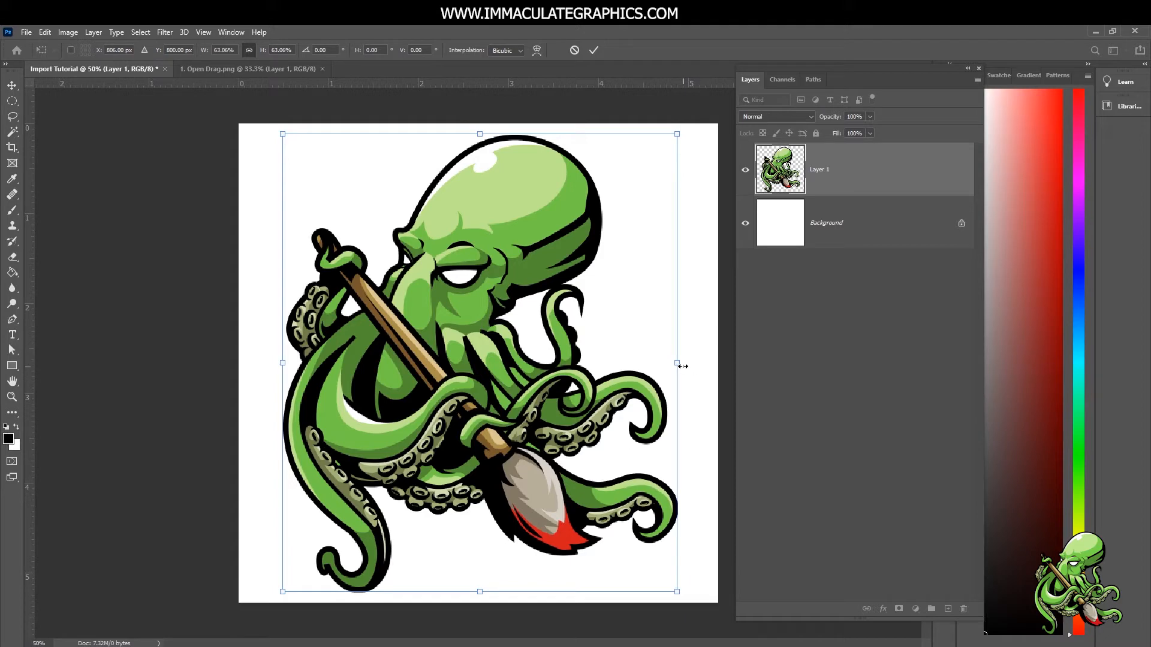
left_click_drag(606, 359, 489, 364)
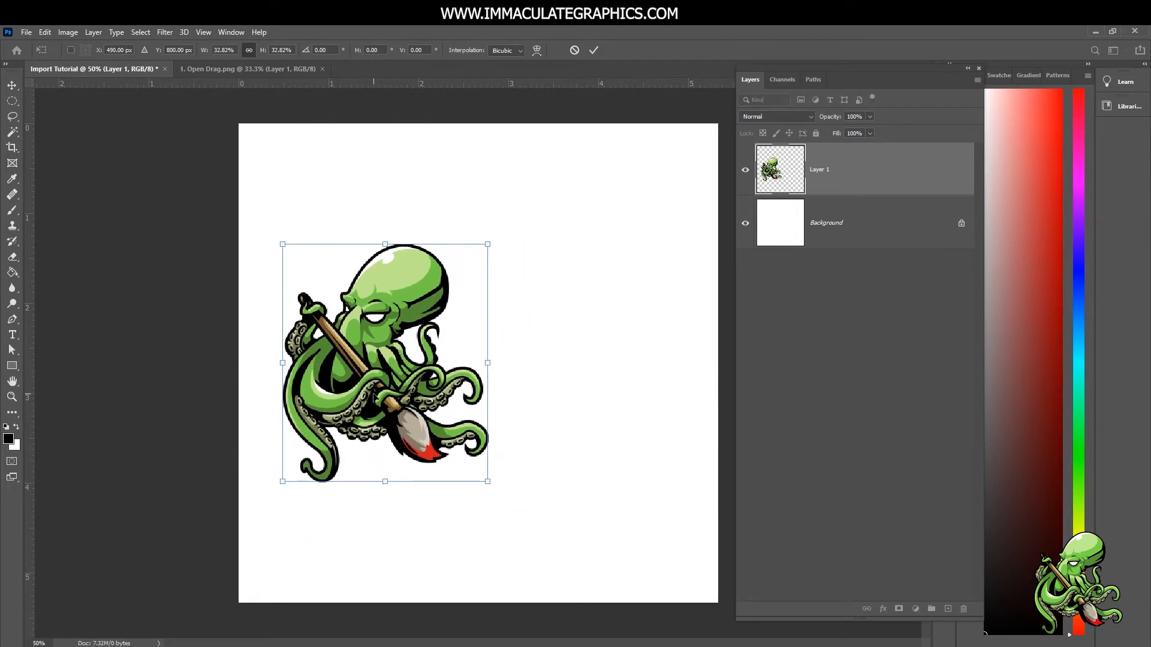
left_click_drag(374, 396, 339, 280)
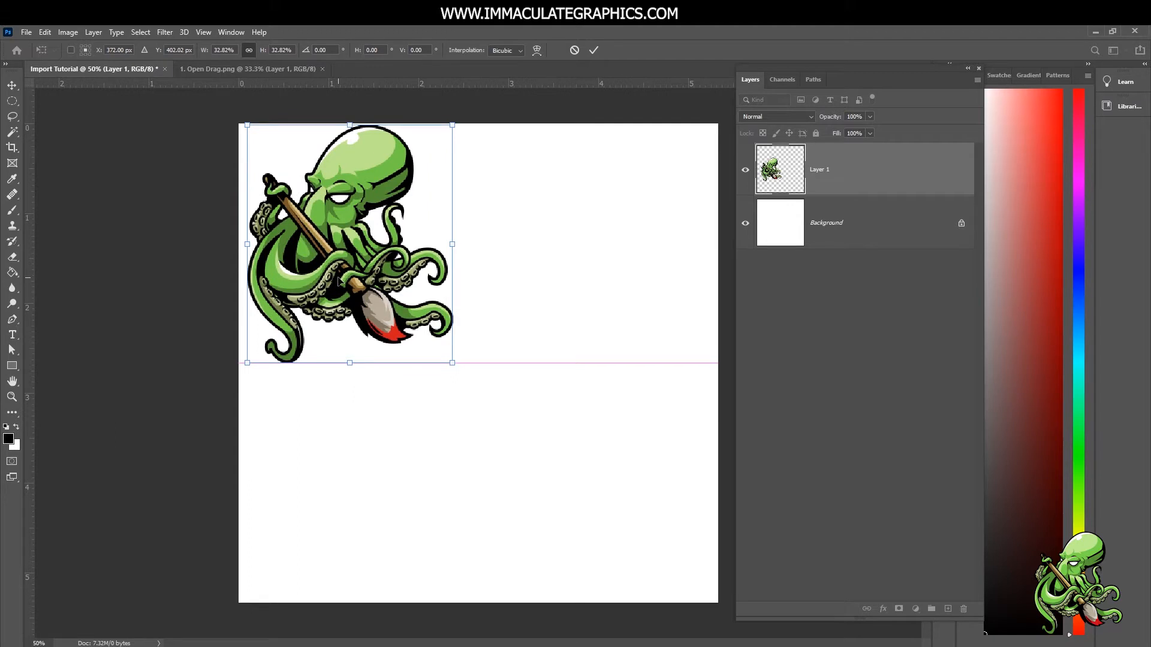
key("Return")
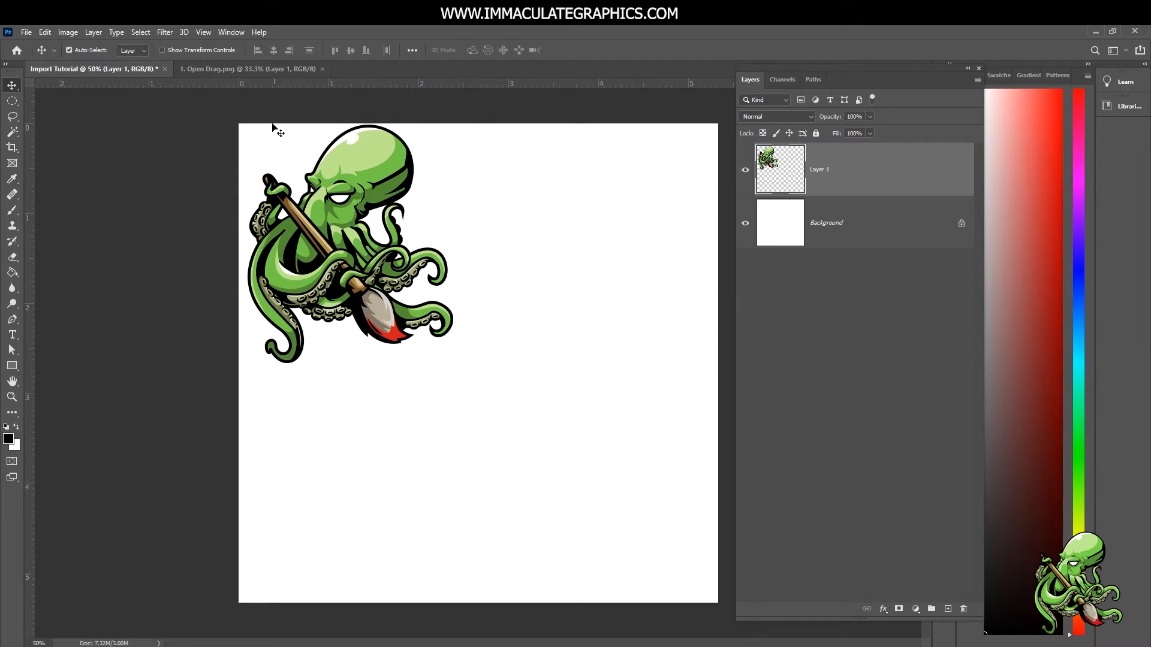
left_click(239, 69)
left_click_drag(470, 243, 325, 159)
Switch to File Explorer, place its window beside the artwork and open the Import Tutorial folder in Pictures
mouse_move(338, 644)
left_click_drag(1150, 42, 698, 61)
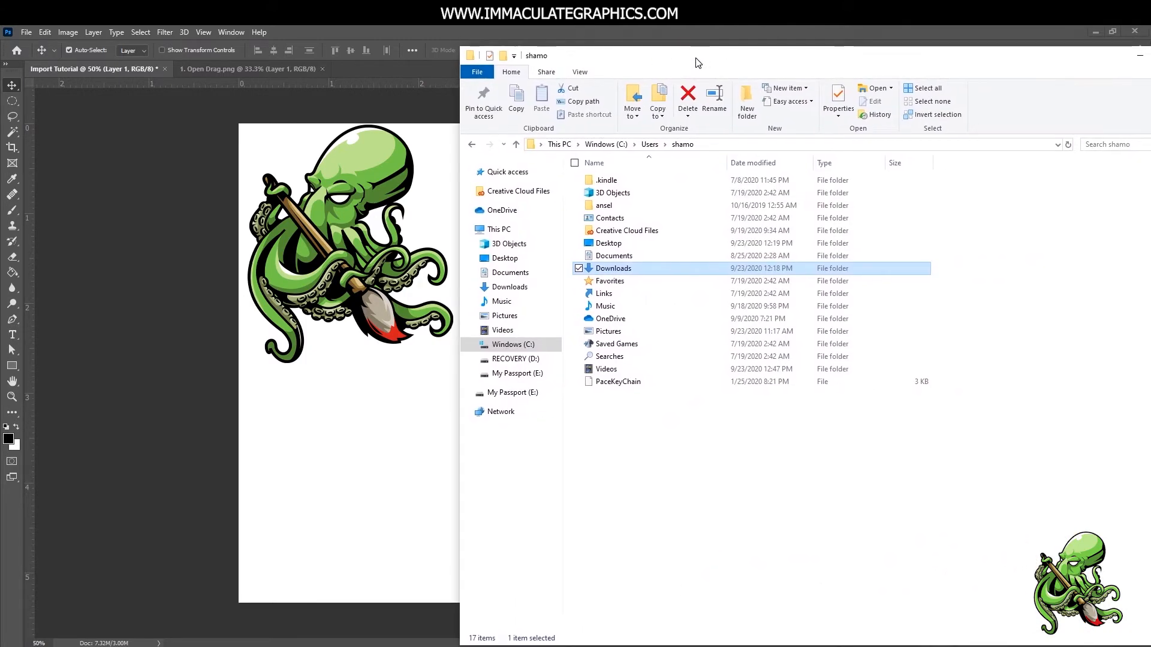
left_click(506, 315)
double_click(595, 183)
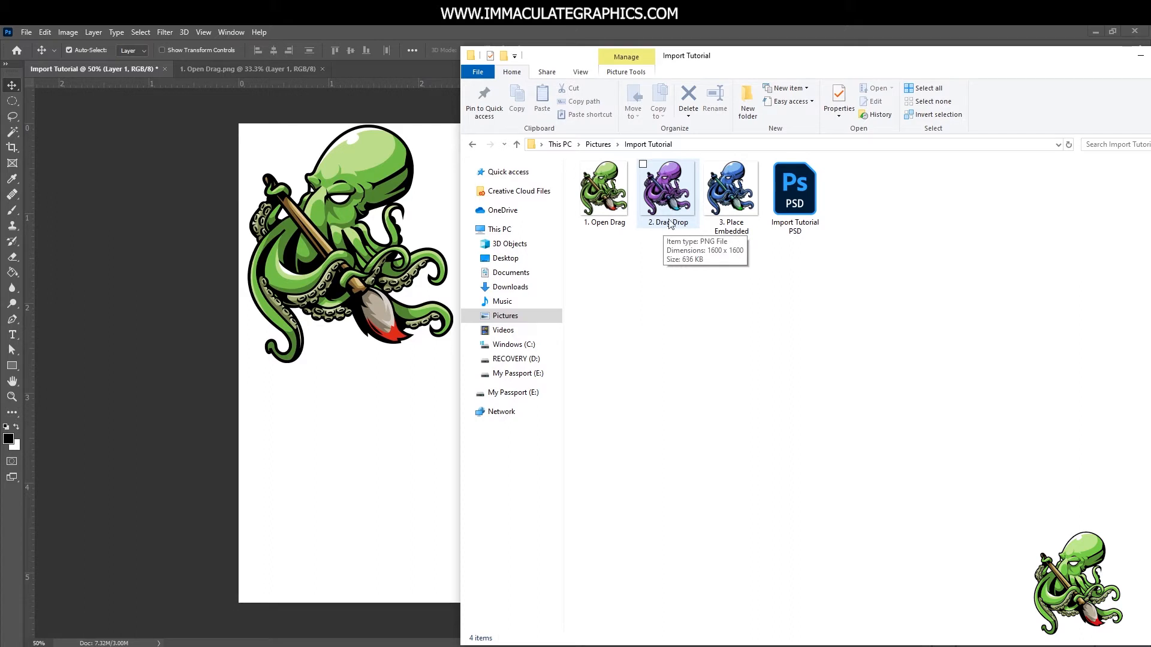
Place the "2. Drag Drop" image from the folder into the Import Tutorial document at 100% and shift it slightly right
left_click(669, 219)
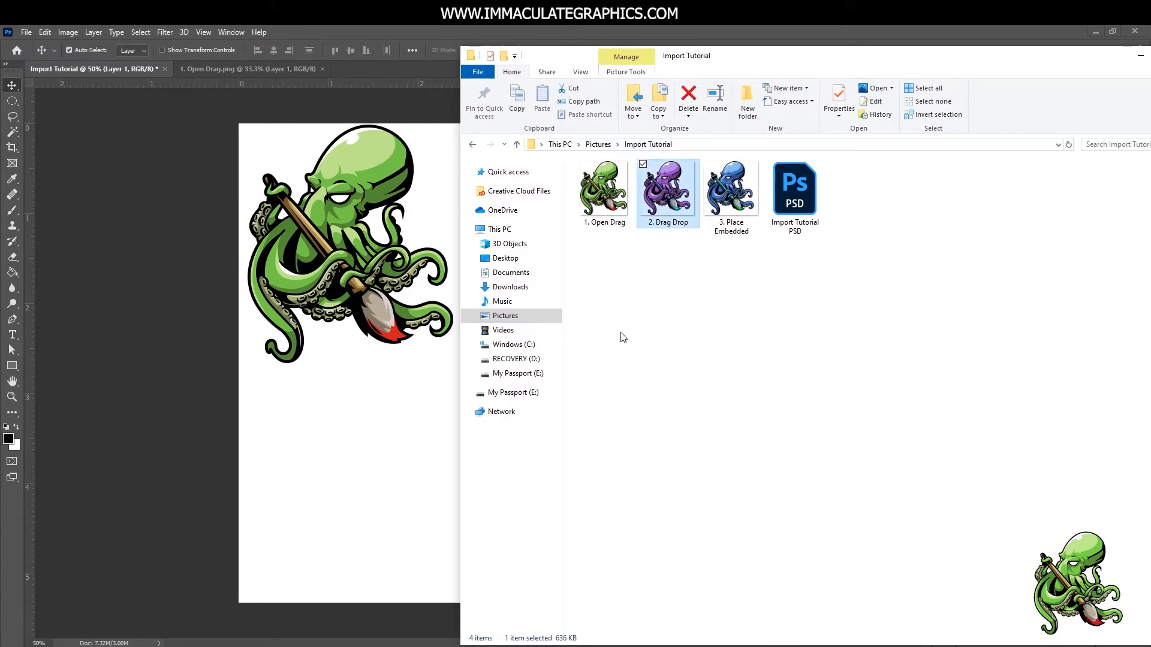
left_click(1139, 53)
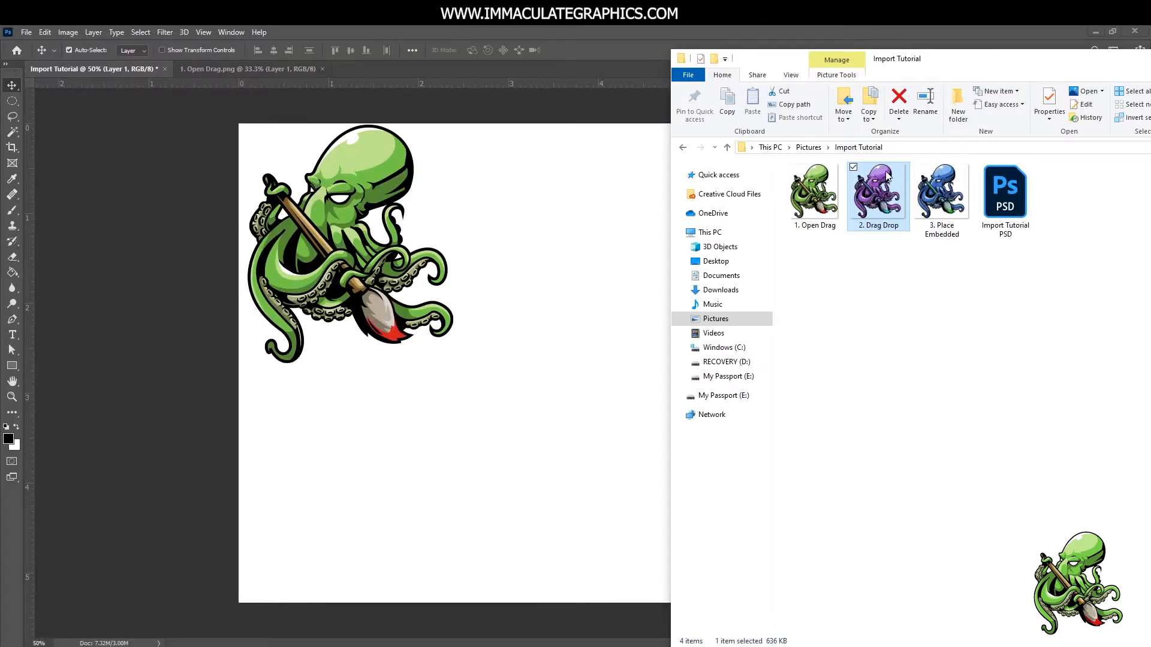
left_click_drag(886, 175, 581, 275)
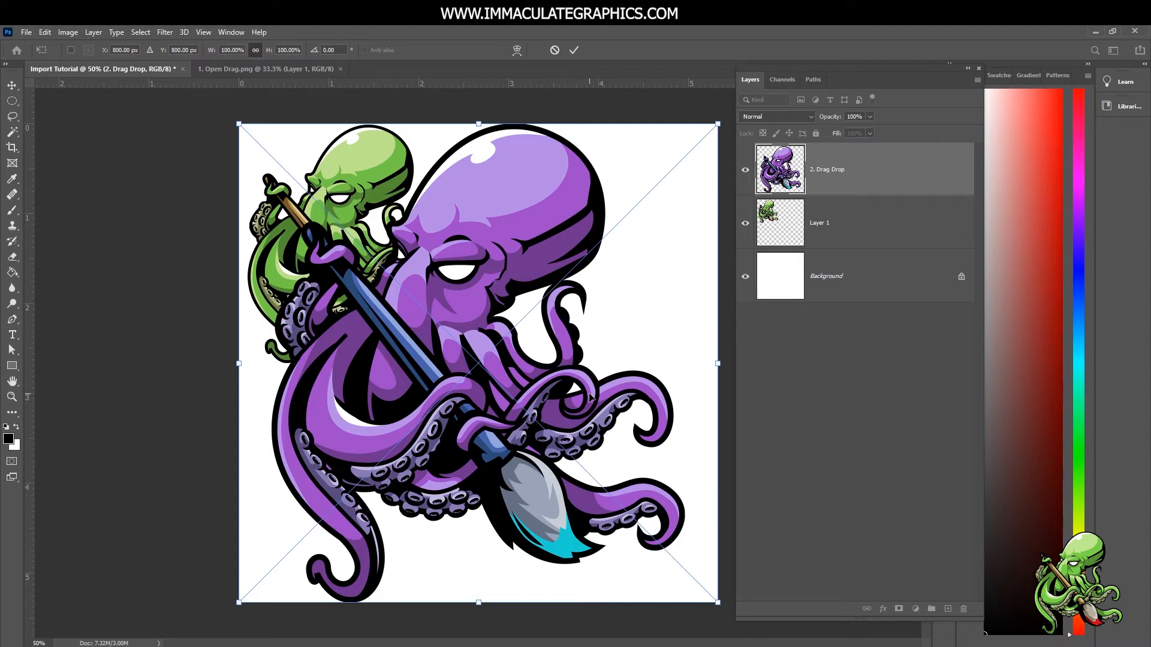
left_click(573, 51)
left_click_drag(429, 236, 489, 234)
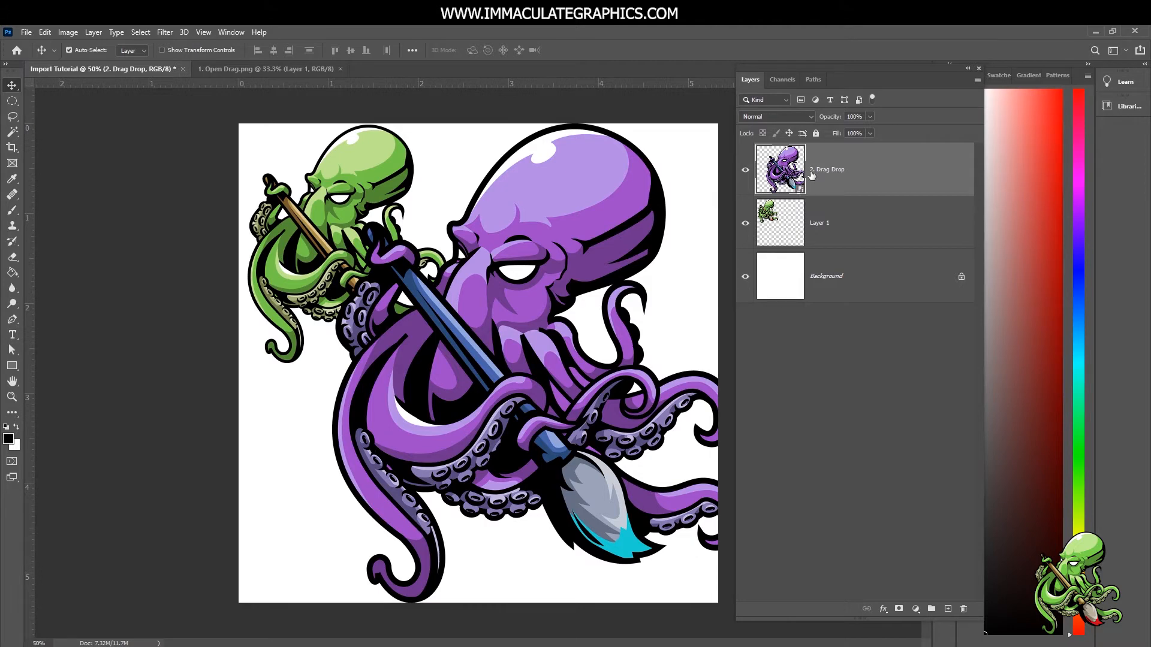
left_click_drag(533, 260, 503, 260)
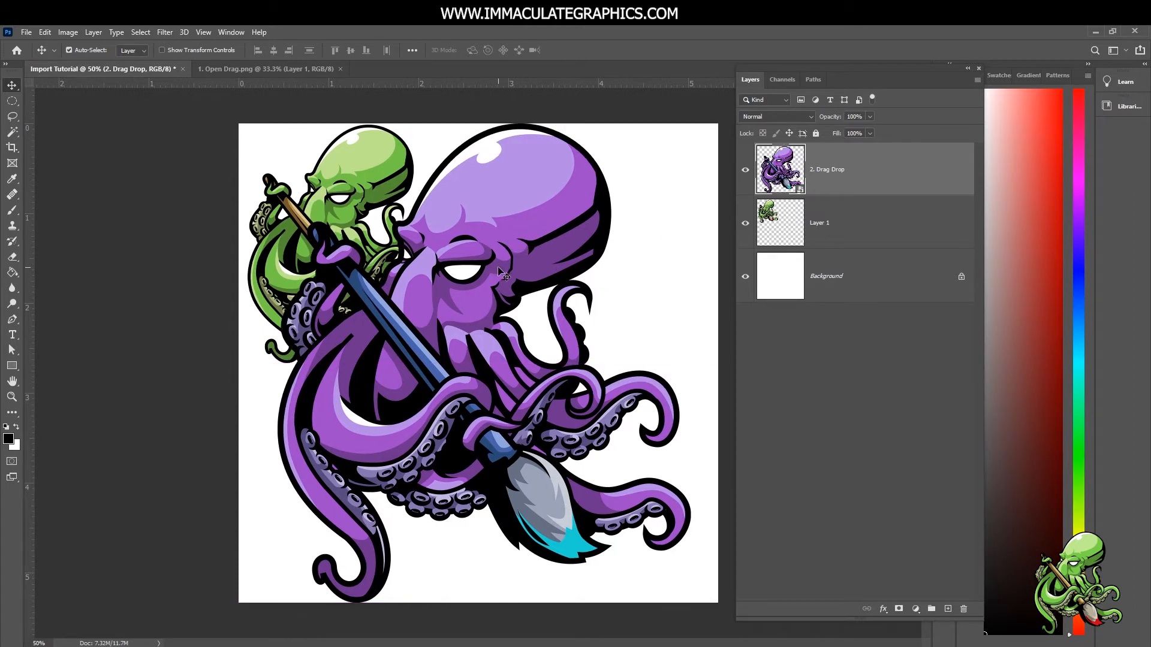
Free-transform the purple octopus down to thumbnail size in the canvas's lower-left corner and apply it
key("ctrl+t")
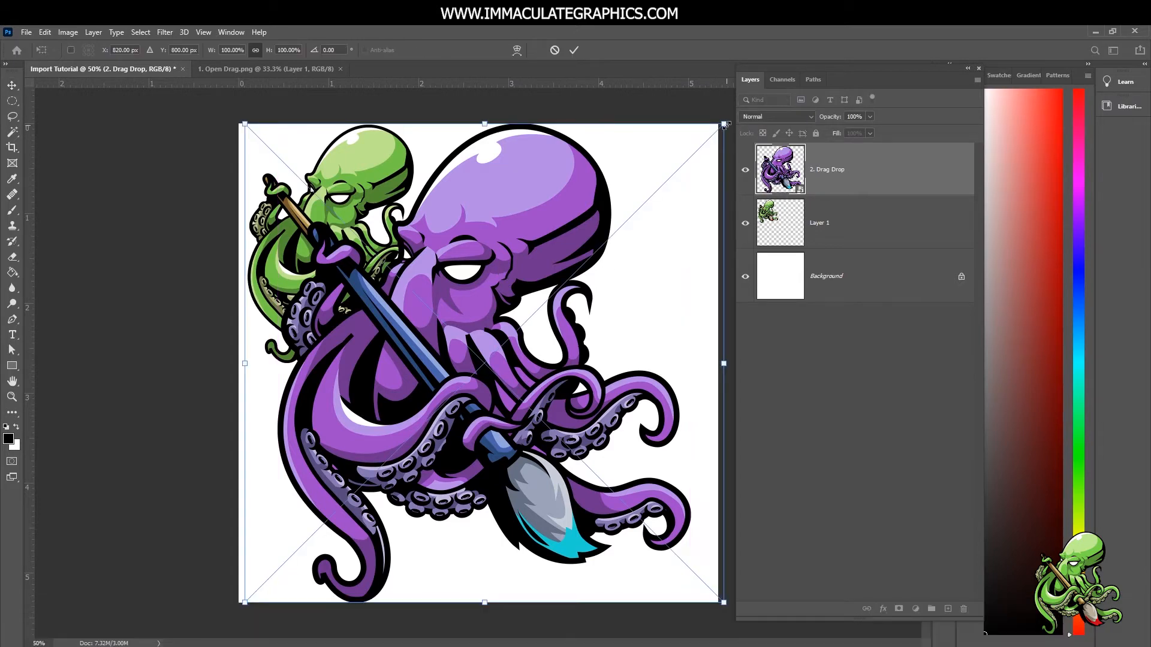
left_click_drag(726, 124, 268, 557)
key("Return")
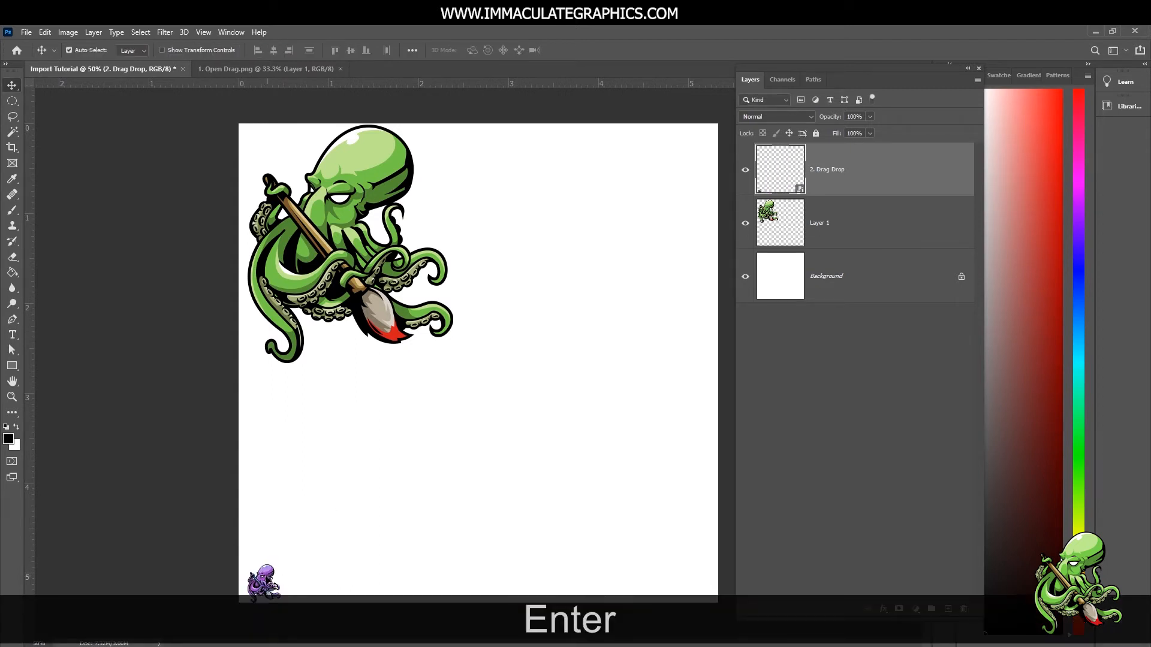
Move the tiny purple octopus near the canvas's right edge and the green octopus down toward the left middle
left_click_drag(268, 583, 689, 397)
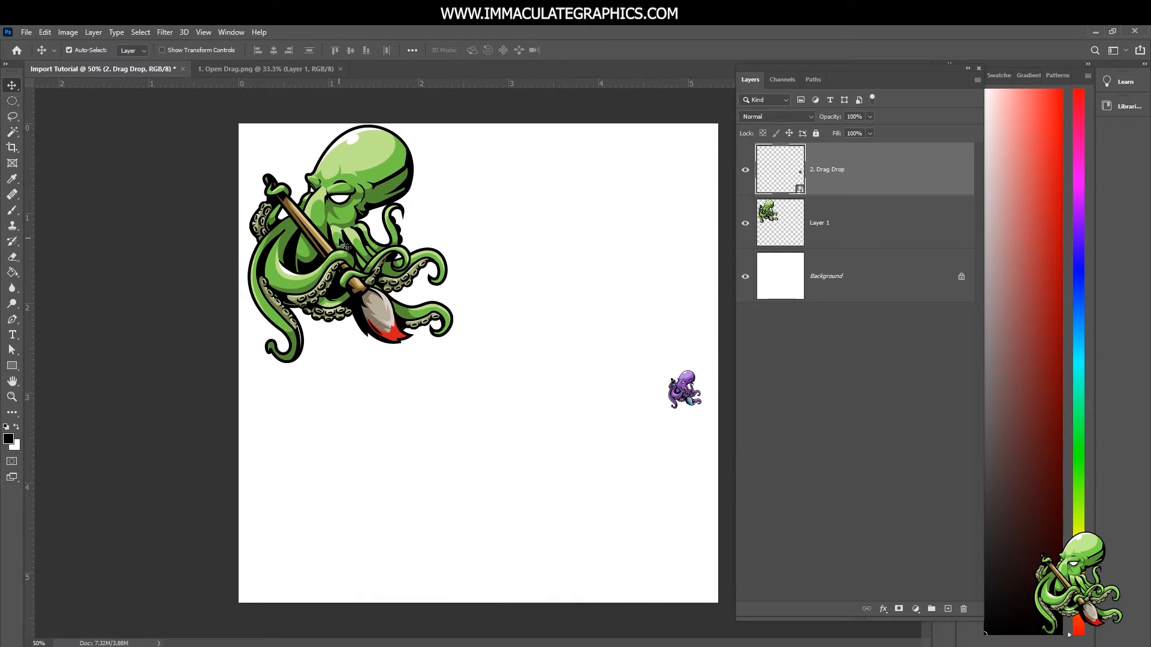
left_click_drag(343, 243, 366, 337)
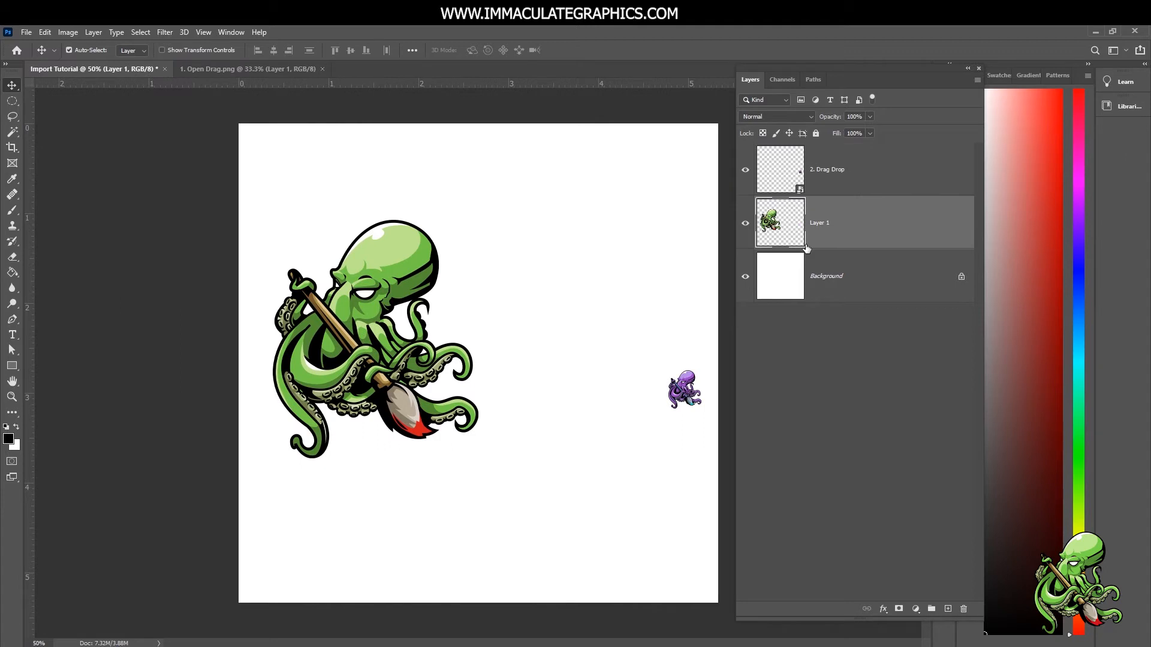
Shift the green octopus slightly right and free-transform it down to thumbnail size near the canvas's left edge
key("Delete")
key("ctrl+z")
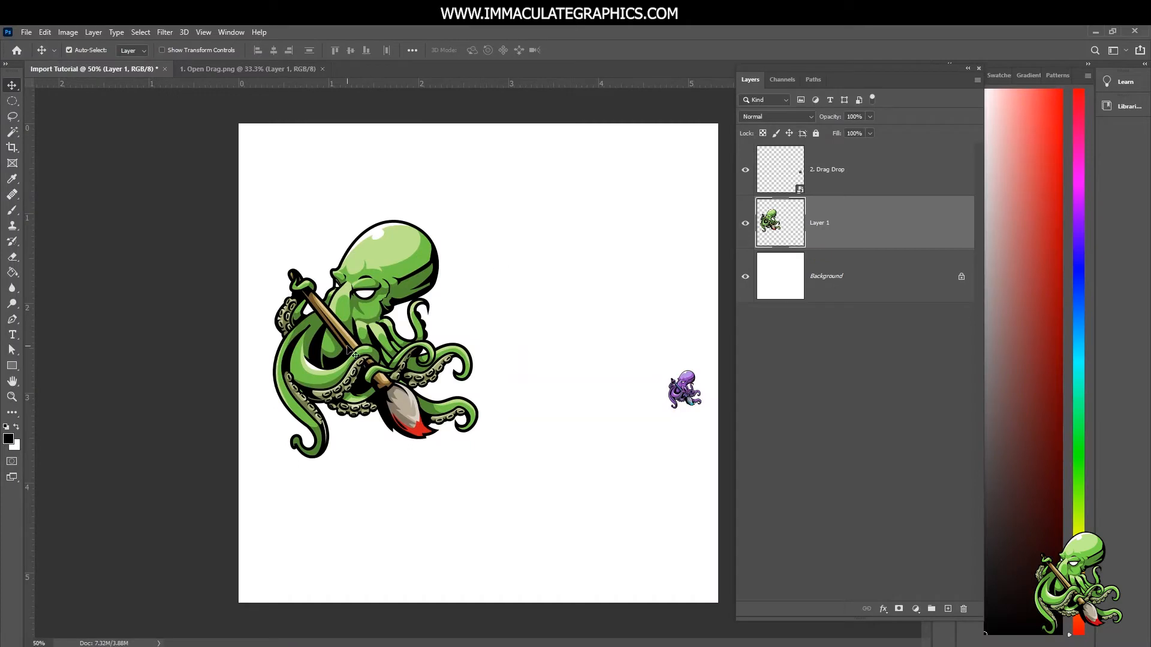
left_click_drag(353, 353, 390, 364)
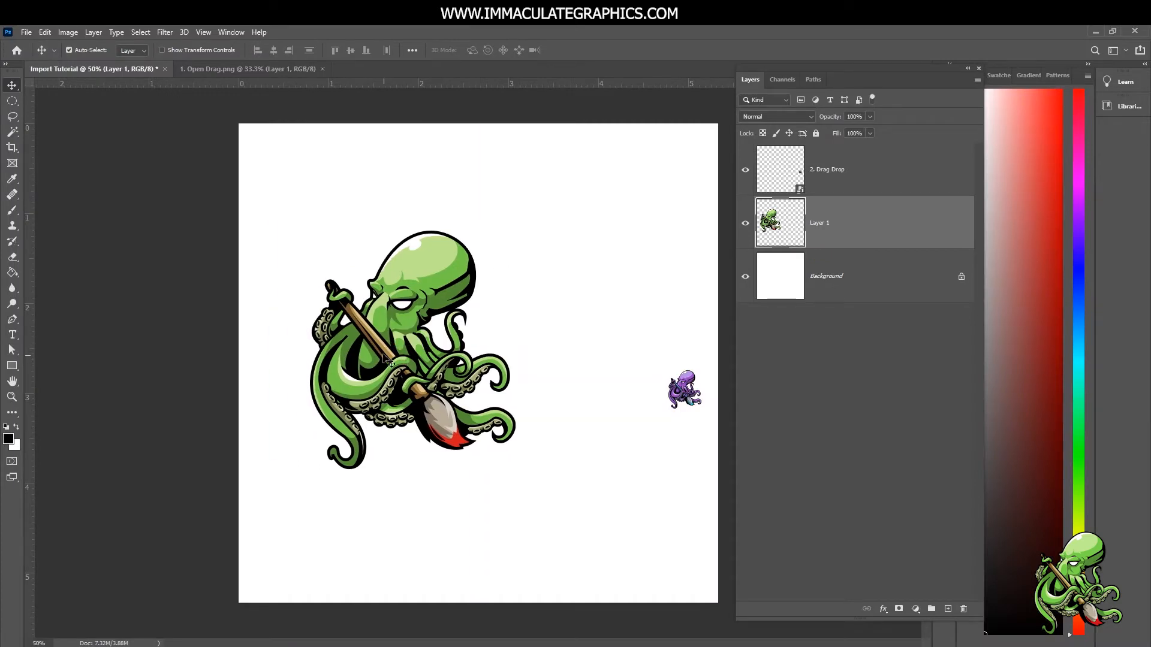
key("ctrl+t")
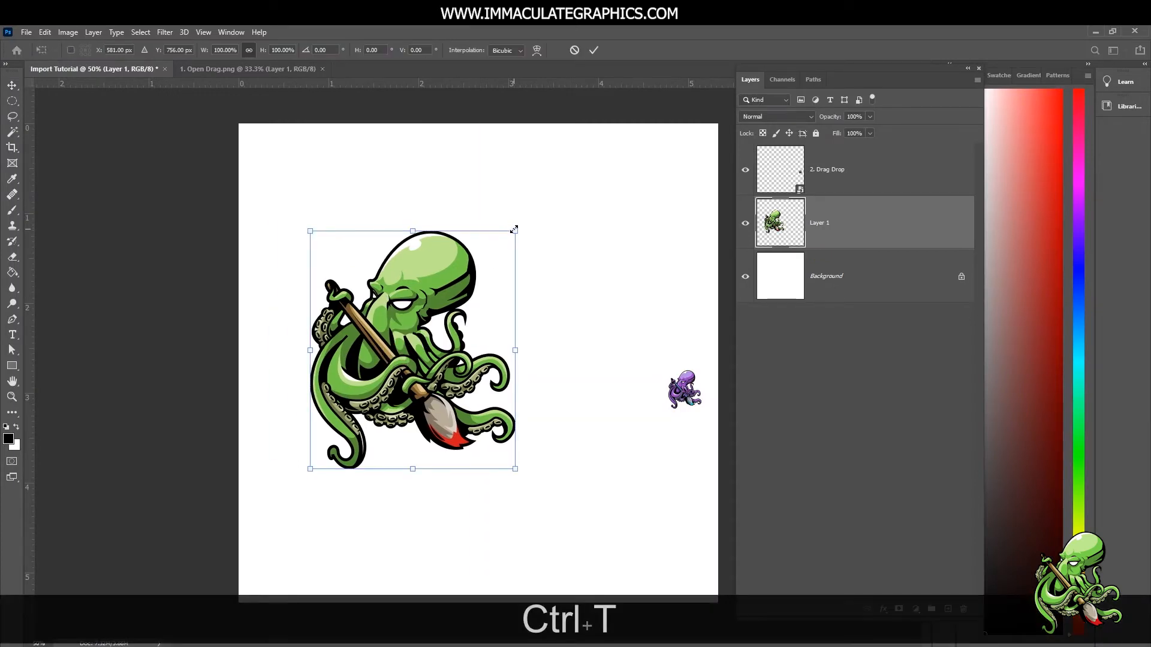
left_click_drag(514, 230, 272, 388)
key("Return")
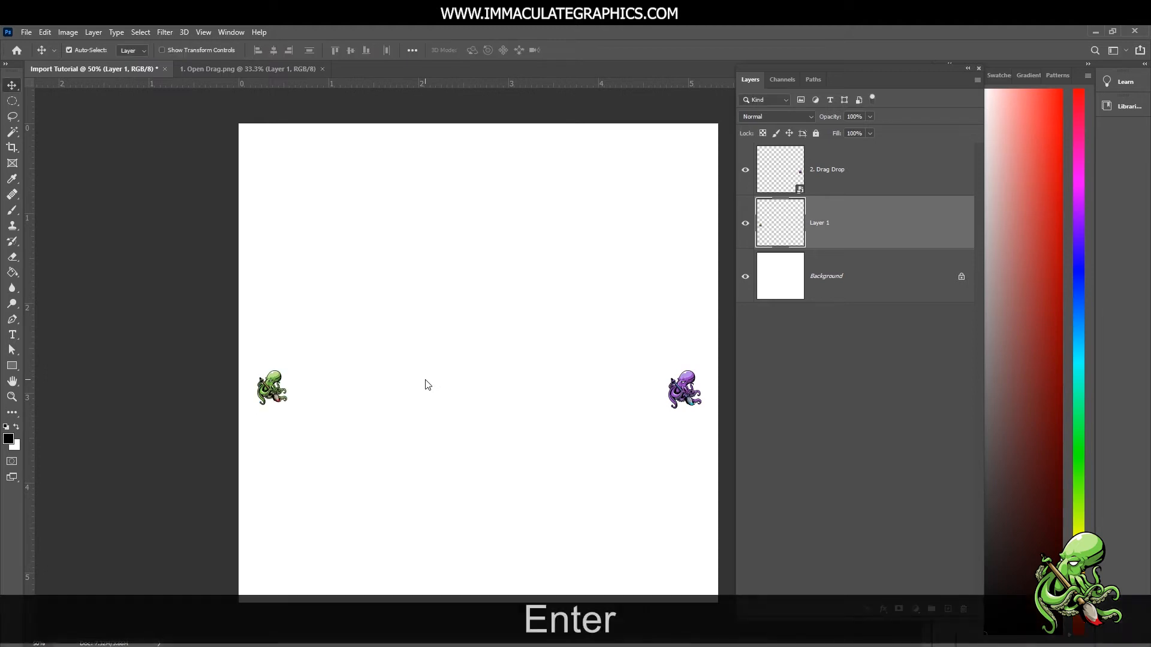
Move the tiny purple octopus up and free-transform it to about 57% in the canvas's upper-right area
left_click_drag(689, 386, 721, 157)
key("ctrl+t")
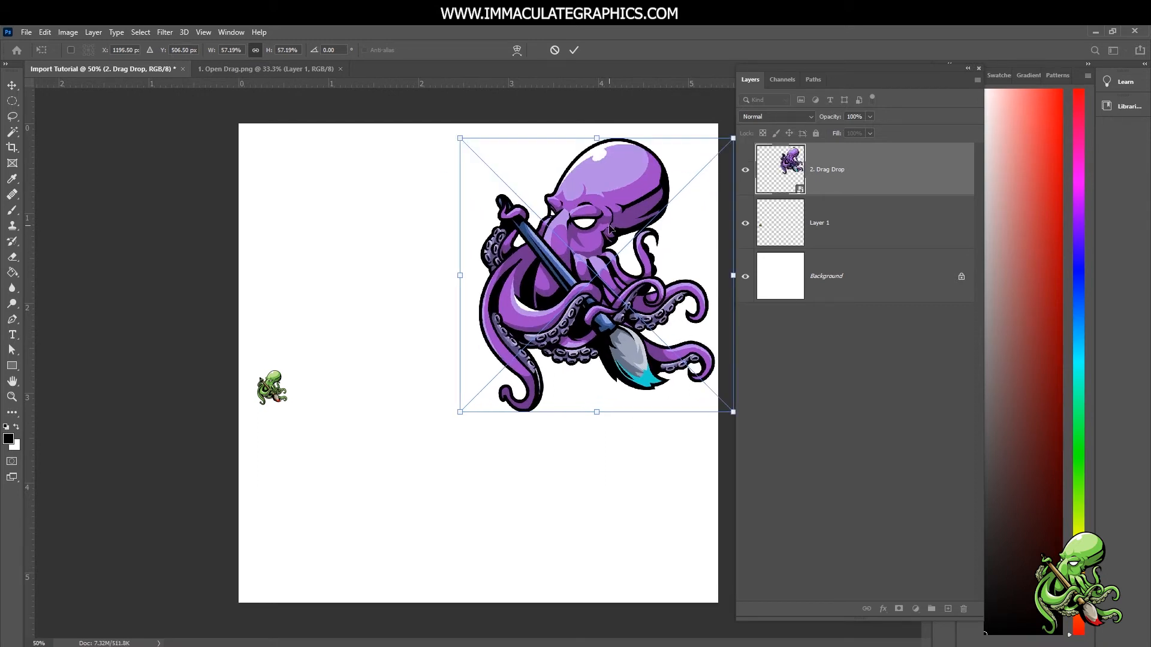
key("Return")
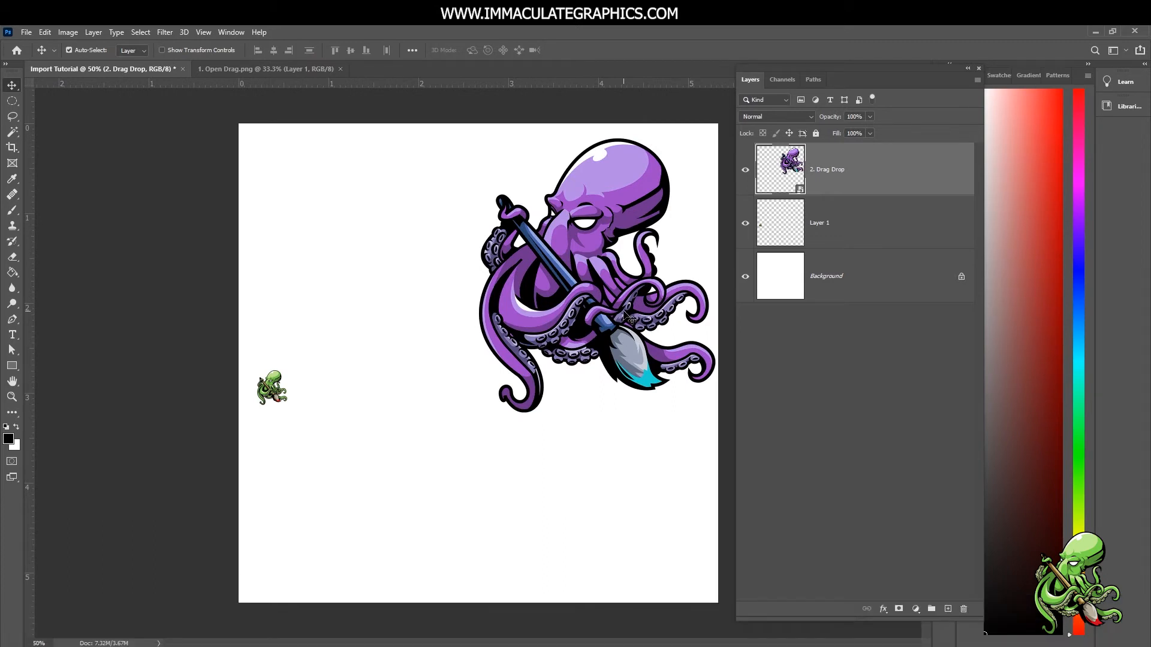
Free-transform the tiny green octopus up to about 898% and position it in the canvas's upper-left area beside the purple one
left_click_drag(285, 387, 377, 449)
key("ctrl+t")
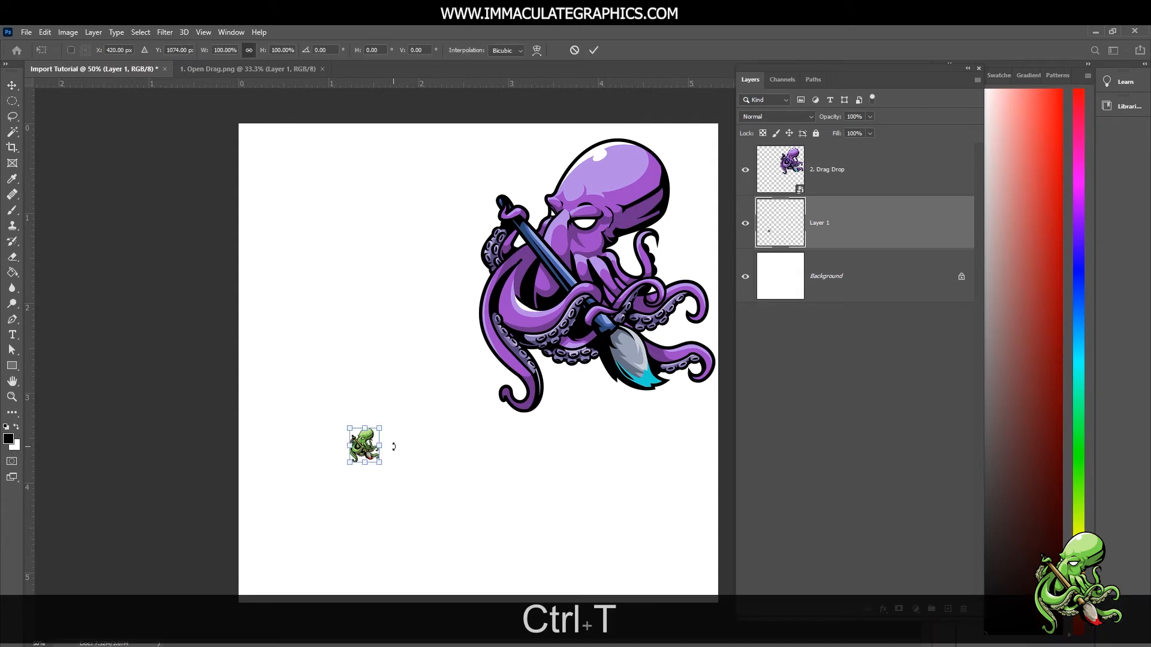
left_click_drag(379, 445, 548, 388)
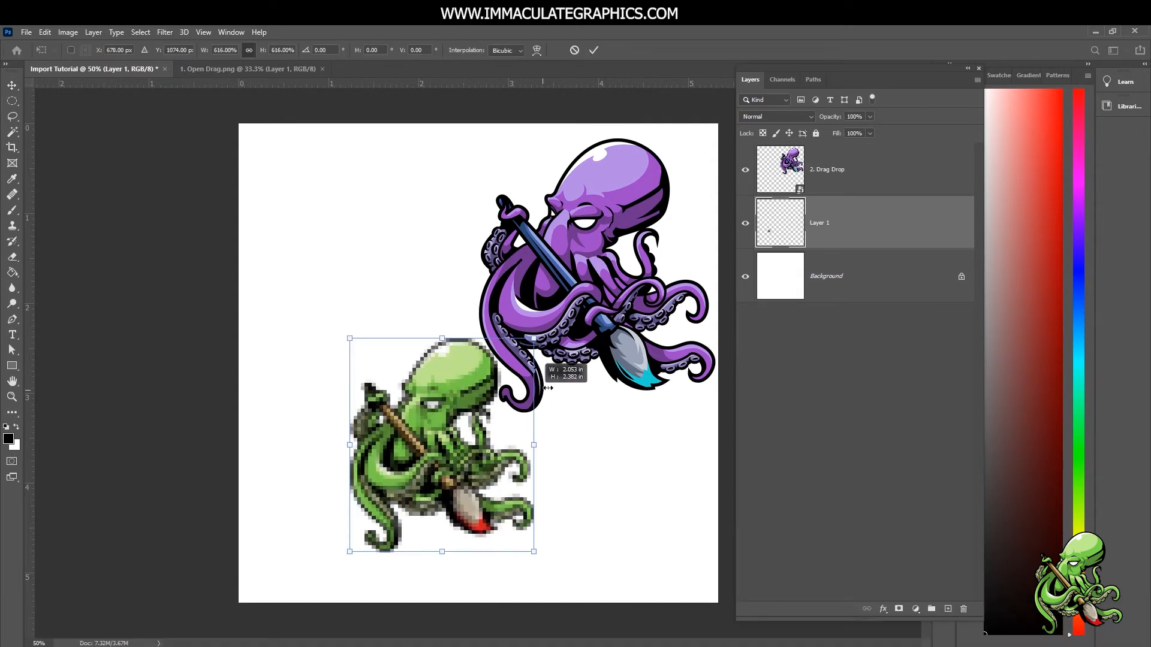
left_click_drag(473, 497, 362, 365)
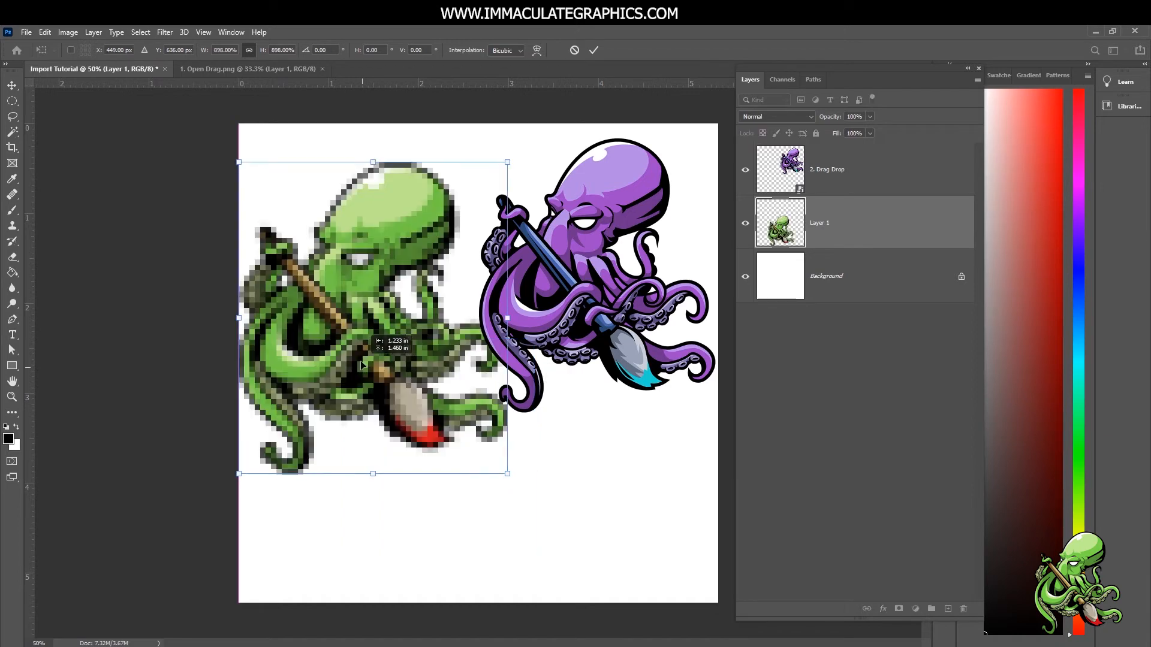
key("Return")
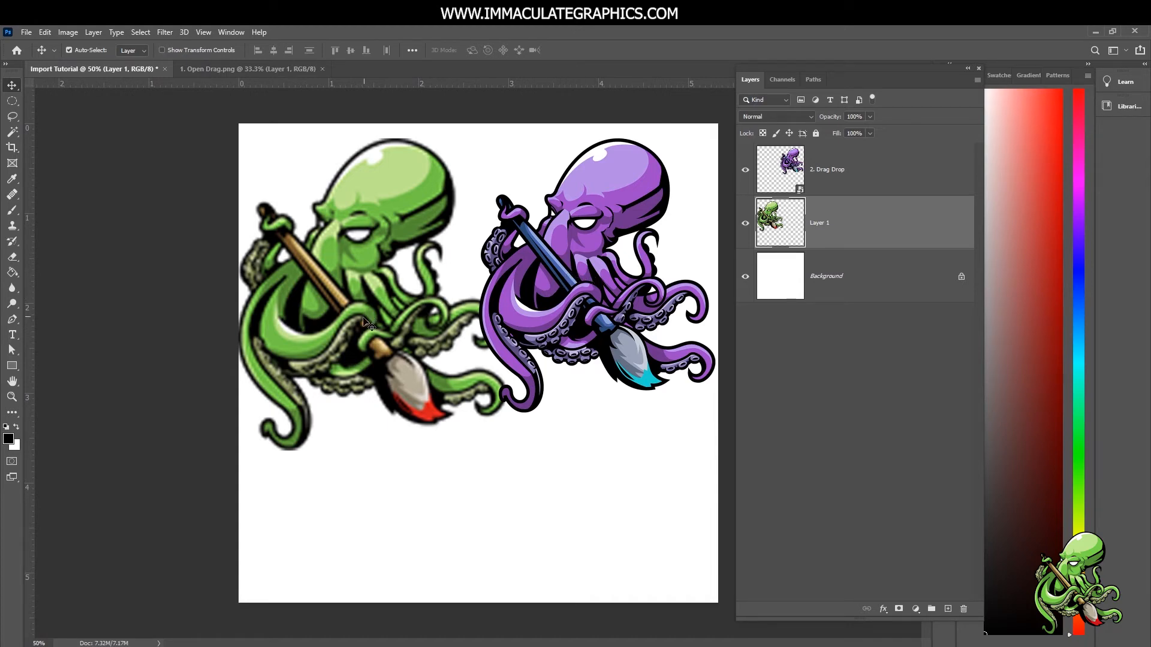
left_click_drag(367, 321, 368, 318)
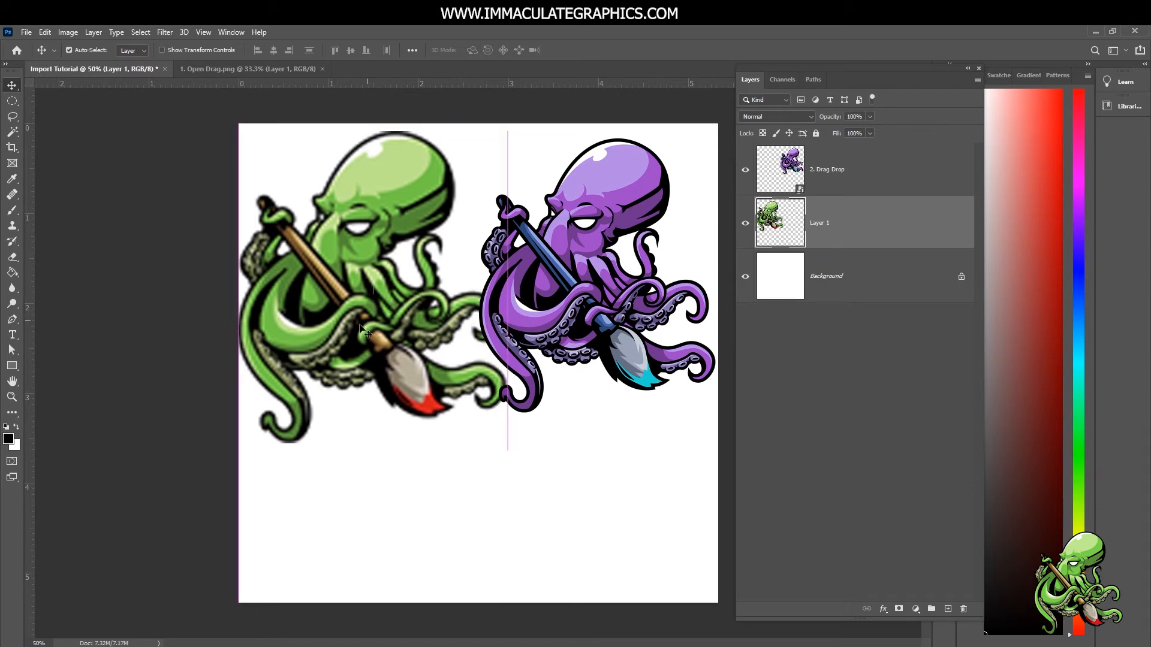
Undo the moves and resizes of both octopuses, including the purple octopus's placement, and redo its Place Embedded Smart Object step
key("ctrl+z")
key("ctrl+z")
key("ctrl+z")
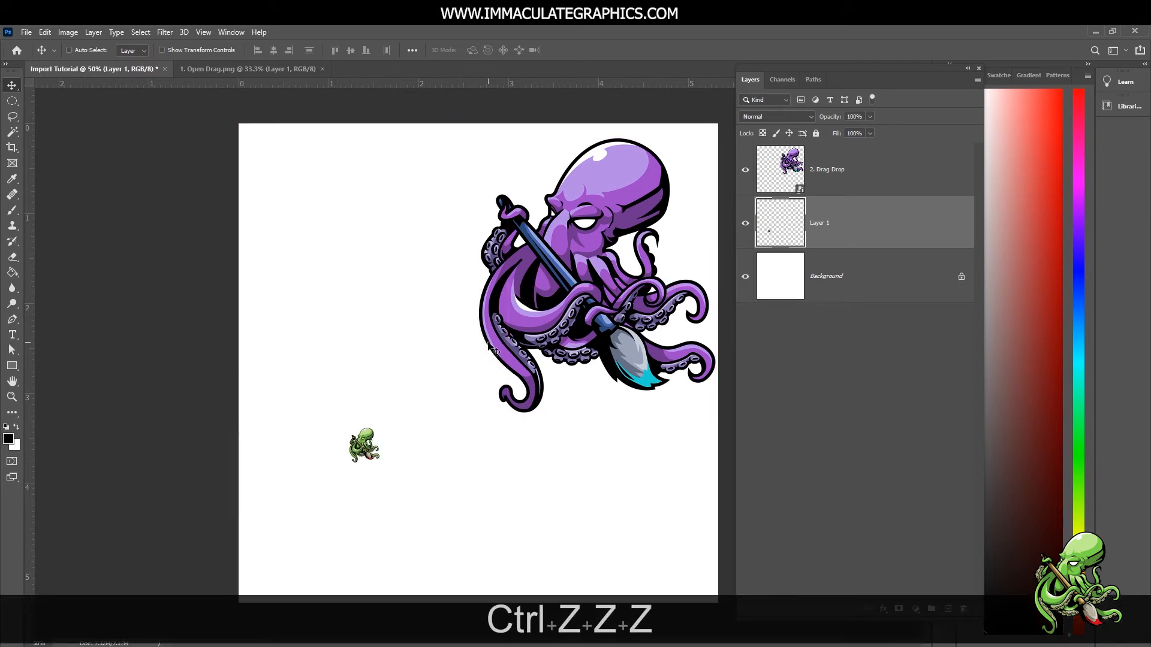
key("ctrl+z")
key("ctrl+z")
key("ctrl+z")
key("ctrl+z")
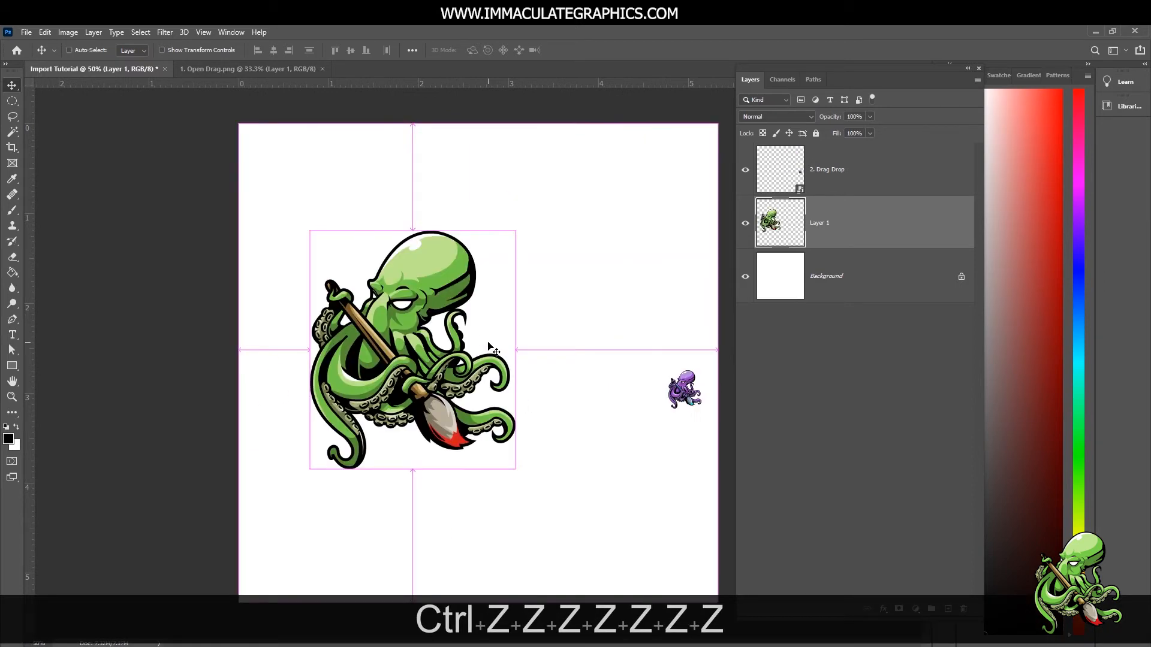
key("ctrl+z")
key("ctrl+z")
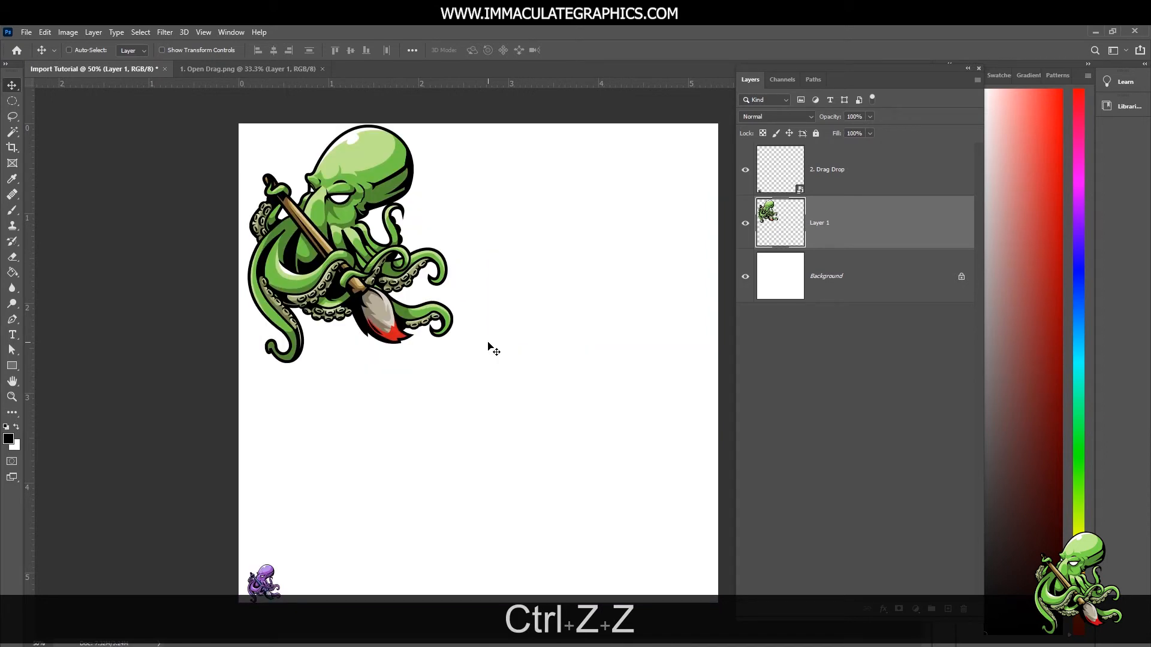
key("ctrl+z")
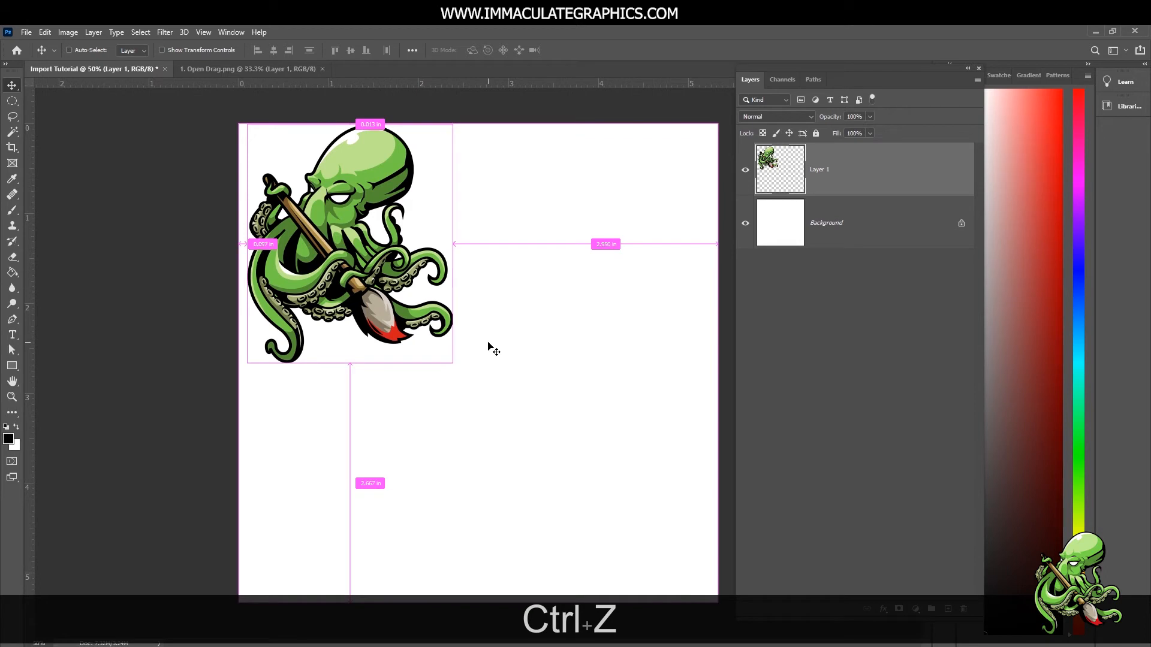
key("z")
left_click(45, 33)
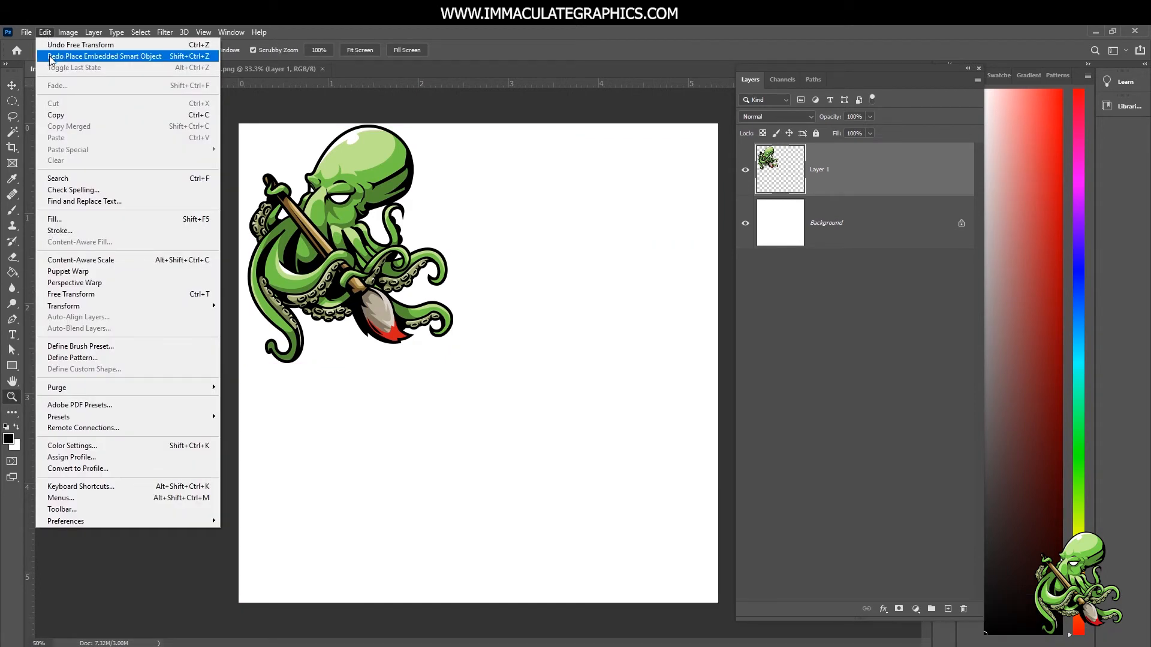
left_click(52, 56)
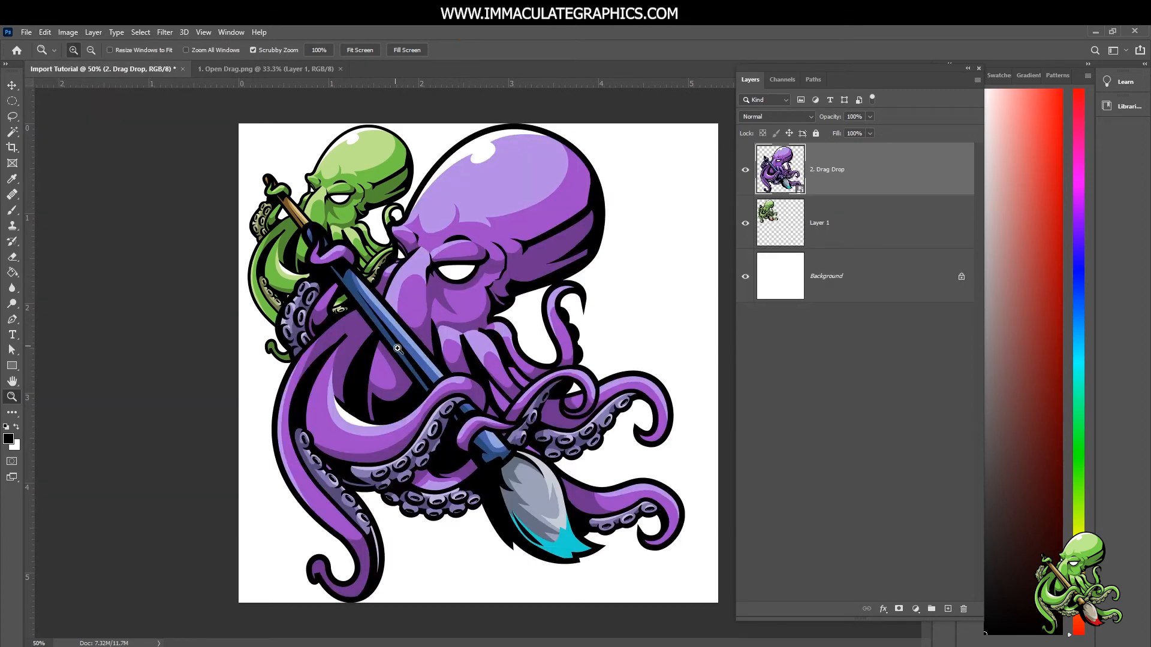
Free-transform the purple octopus to about 64%, position it in the canvas's upper-right area and apply the transform
key("v")
left_click_drag(431, 367, 520, 363)
key("ctrl+t")
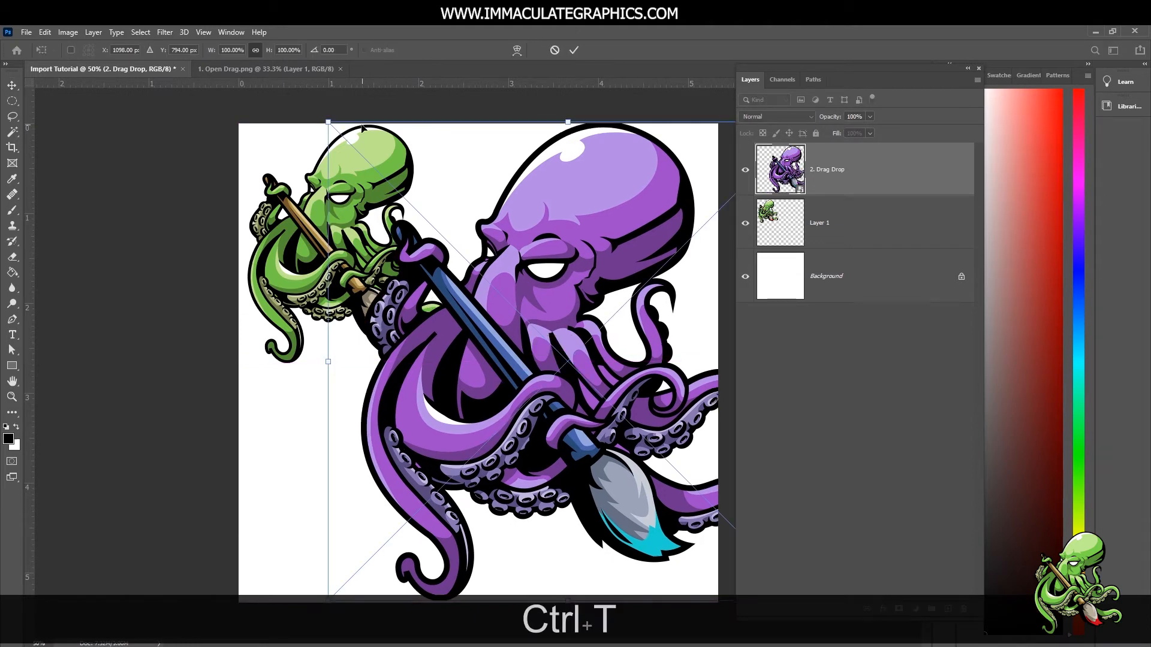
left_click_drag(331, 124, 499, 289)
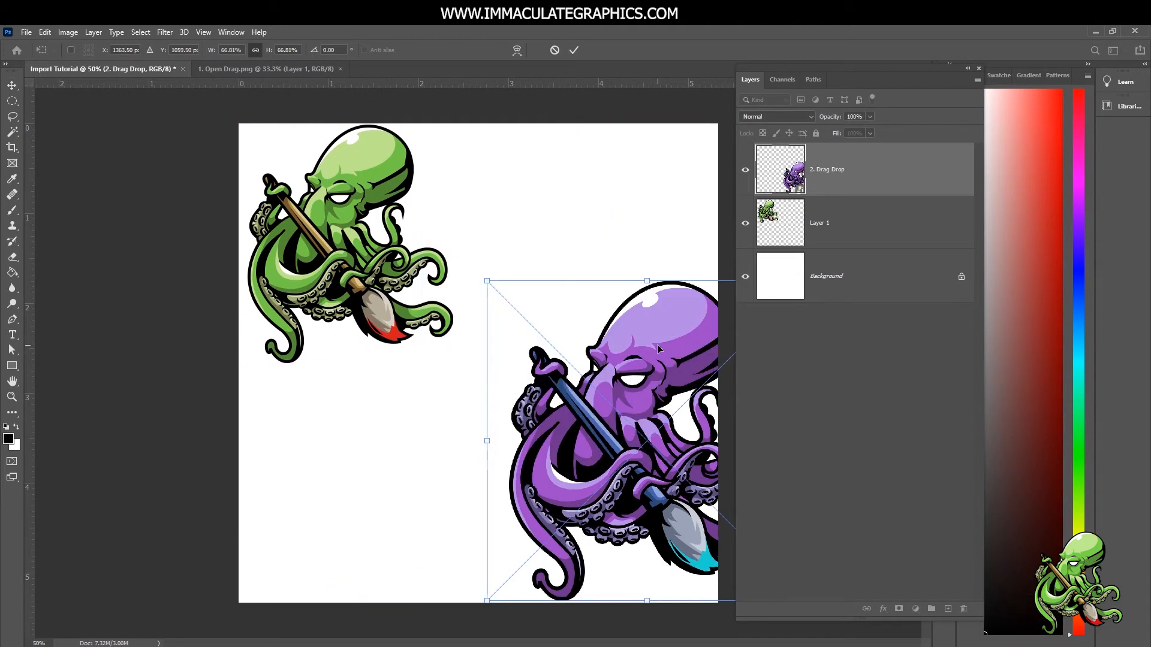
left_click_drag(657, 344, 595, 181)
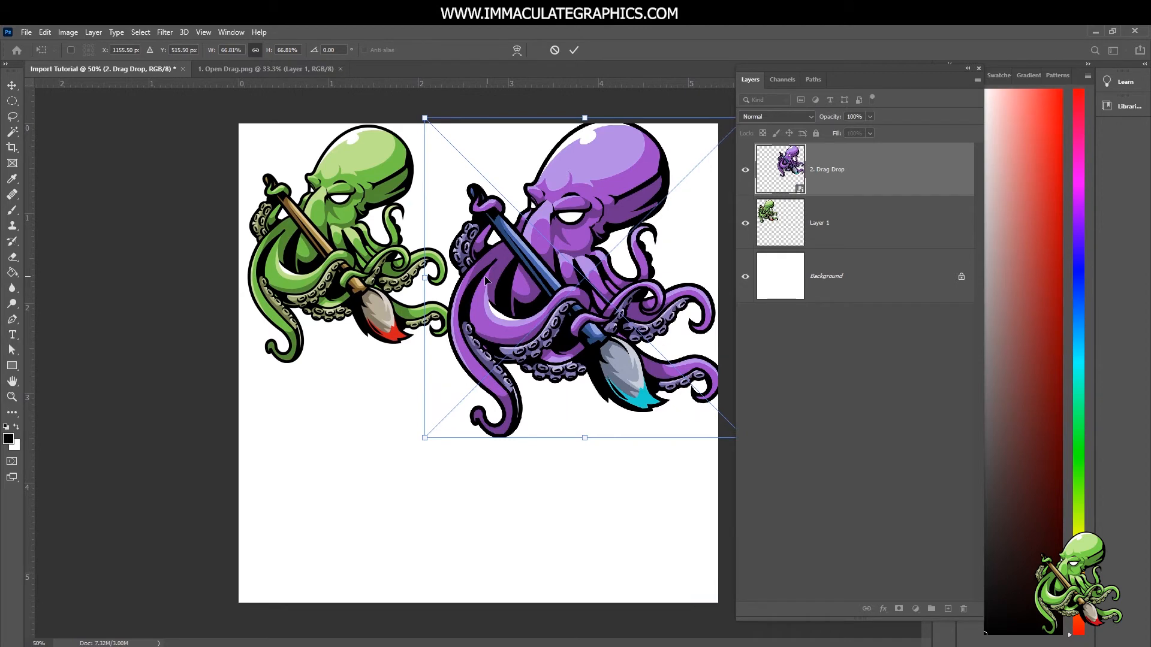
left_click_drag(425, 278, 438, 278)
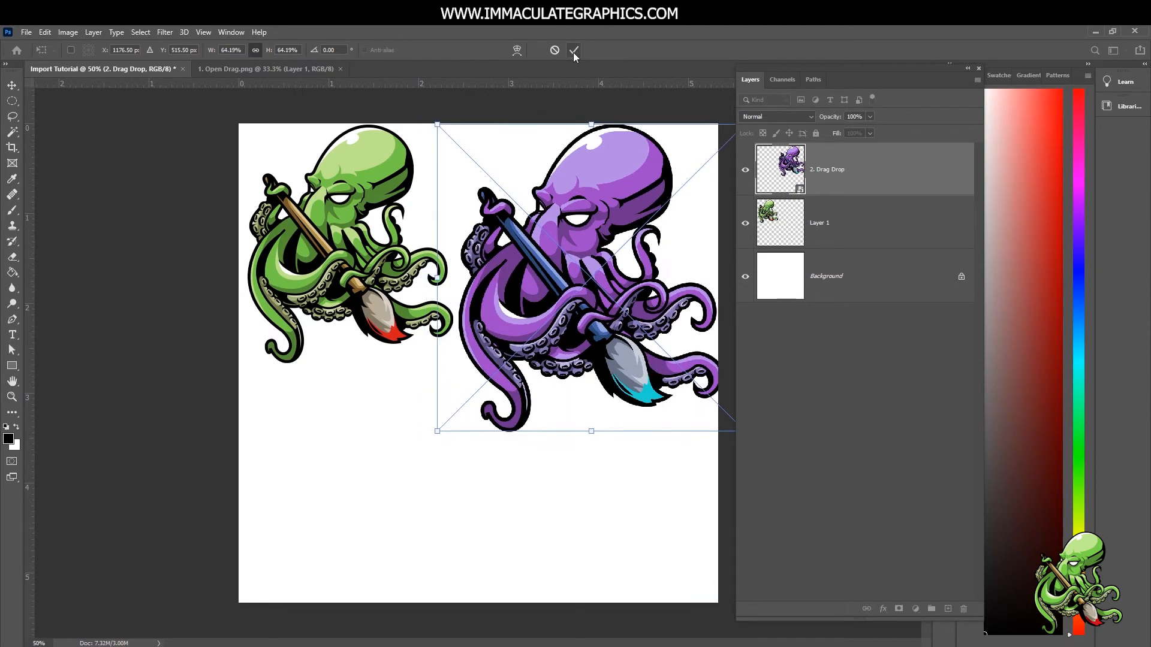
left_click(573, 51)
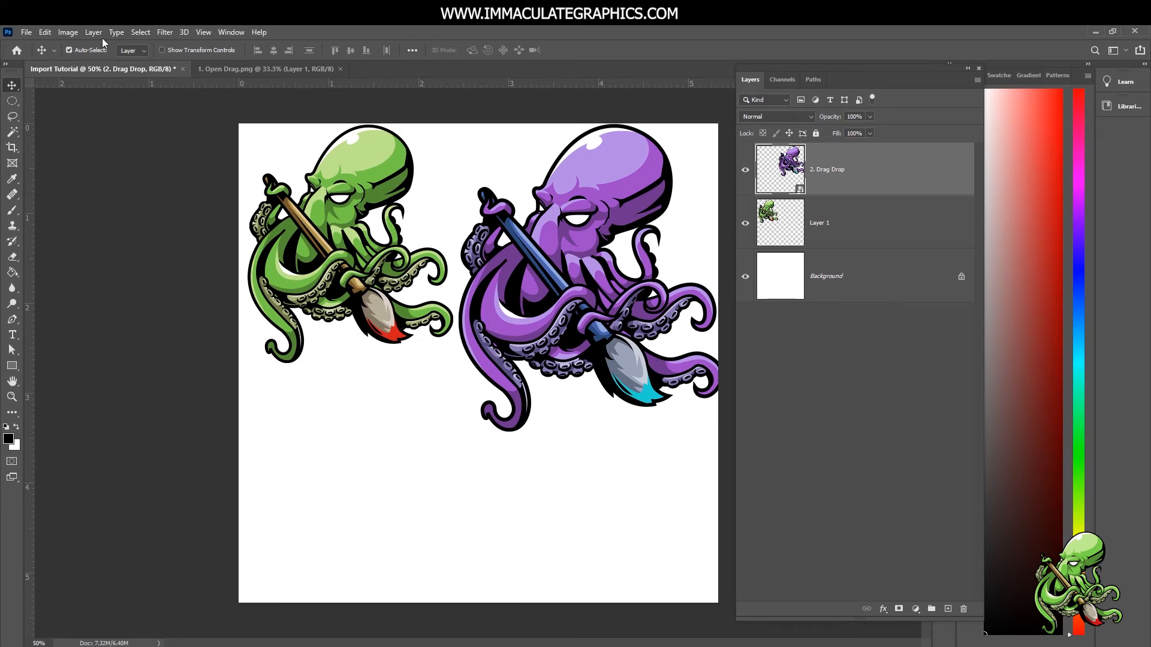
Place the "3. Place Embedded" image as an embedded object at 100% and move it slightly around its centred position
left_click(28, 33)
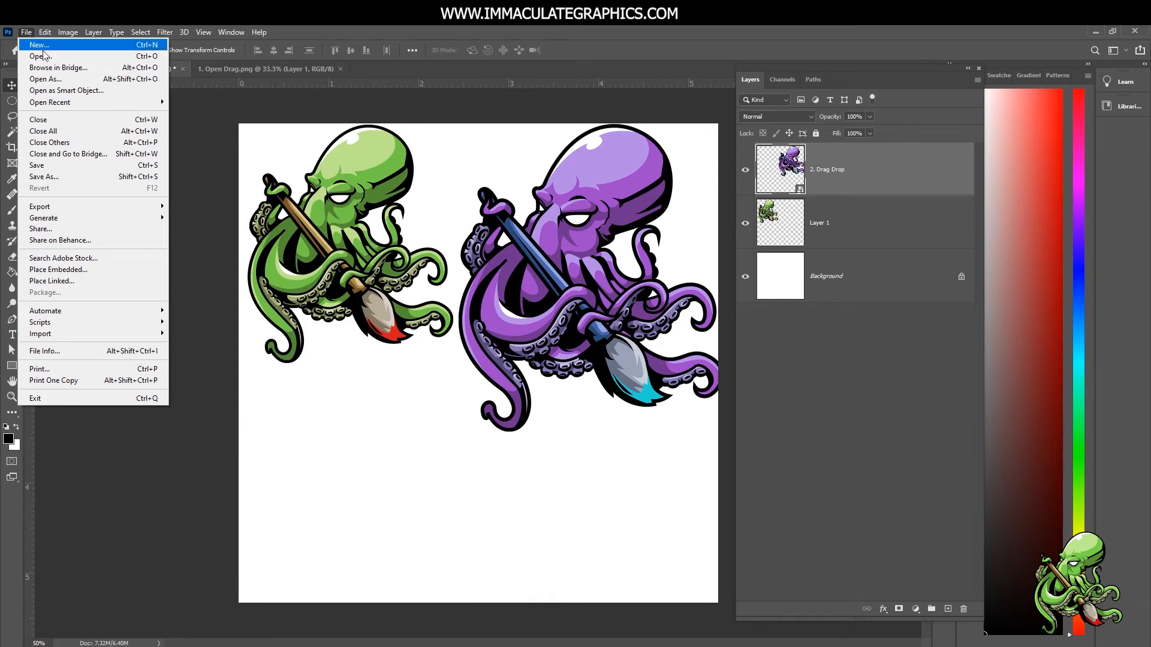
left_click(66, 271)
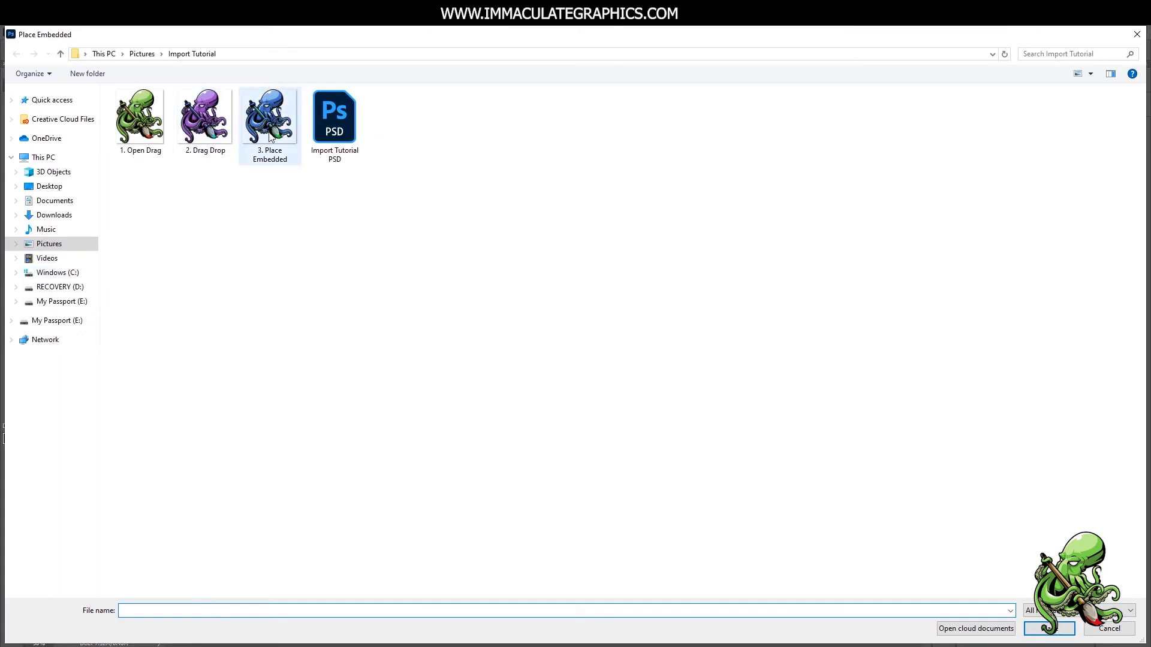
double_click(272, 124)
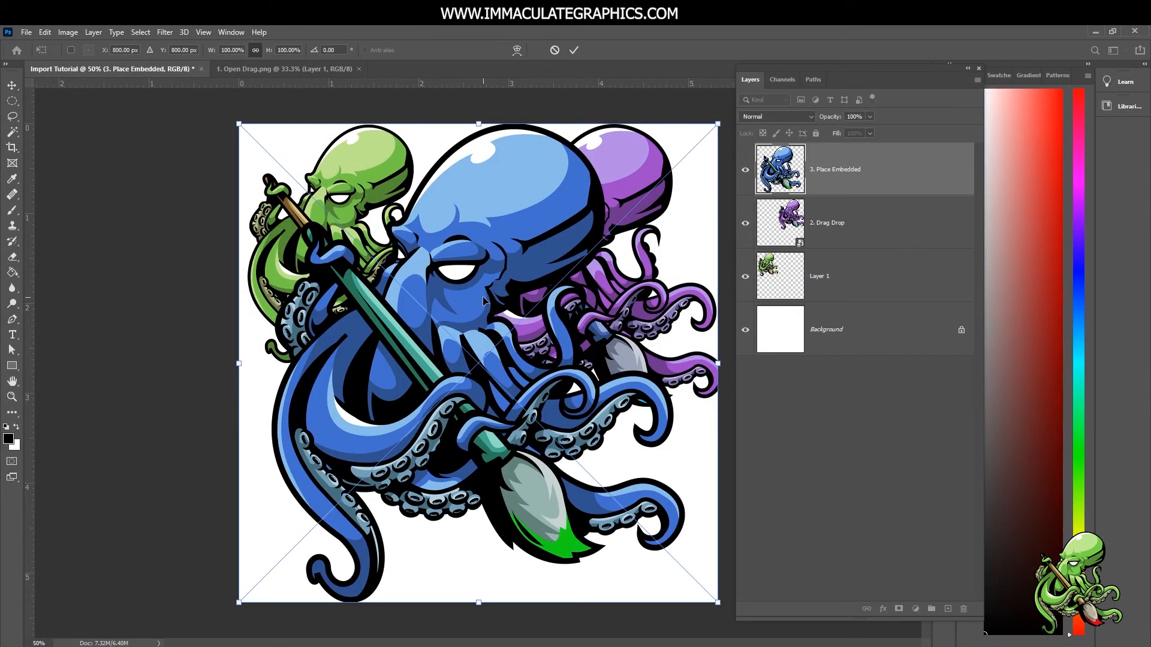
left_click(573, 50)
left_click_drag(493, 242, 514, 259)
left_click_drag(518, 267, 518, 252)
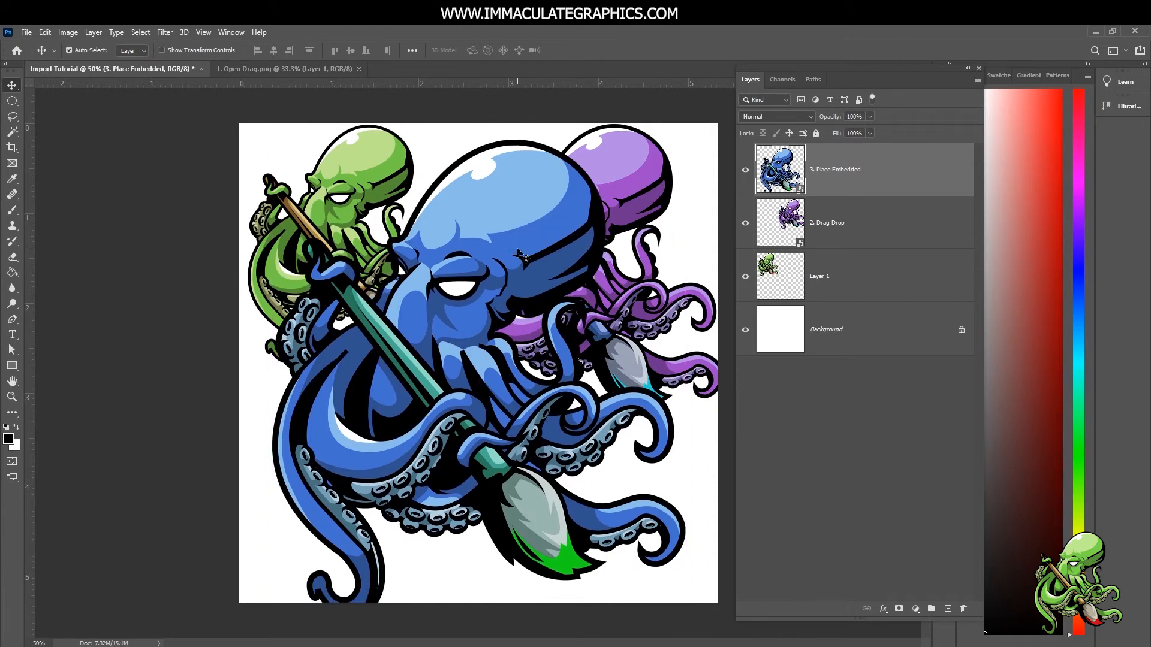
left_click_drag(504, 254, 504, 246)
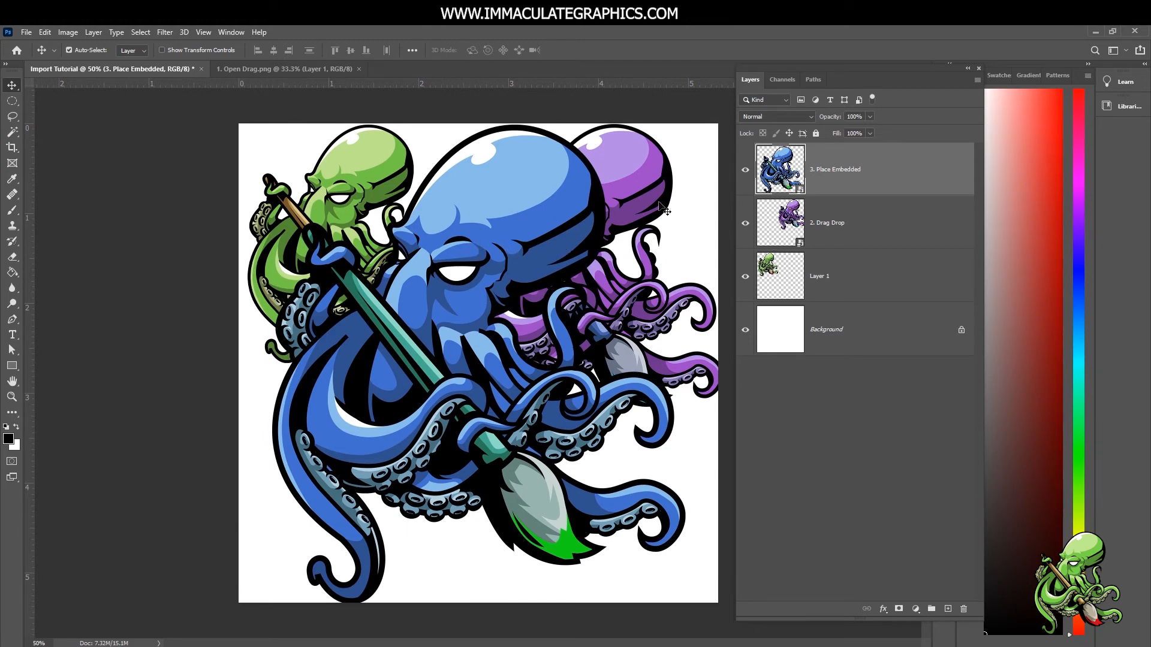
Open the blue octopus smart object's contents, compare them with the 1. Open Drag.png document and return to the Import Tutorial document
double_click(785, 168)
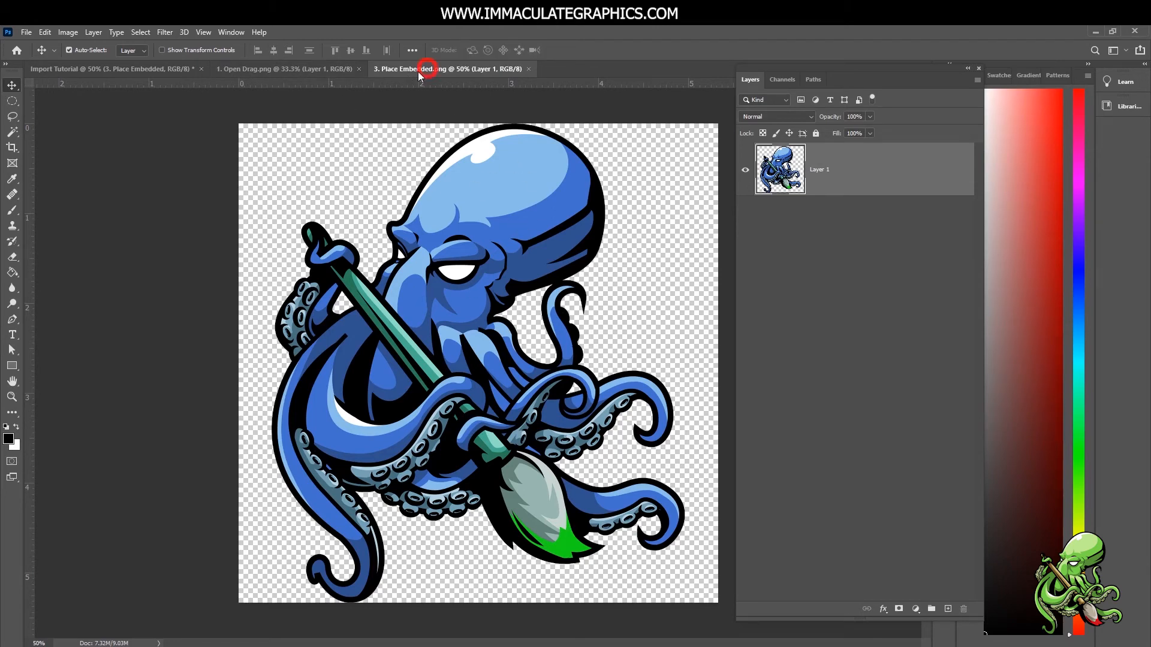
left_click(323, 68)
left_click(160, 71)
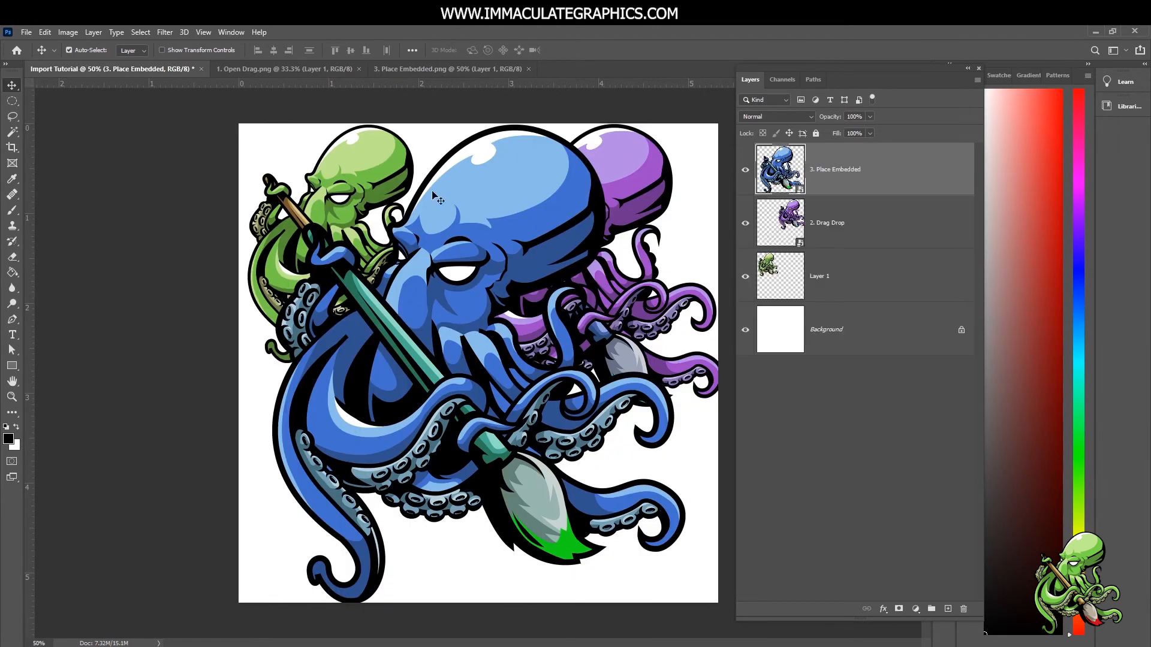
left_click(315, 69)
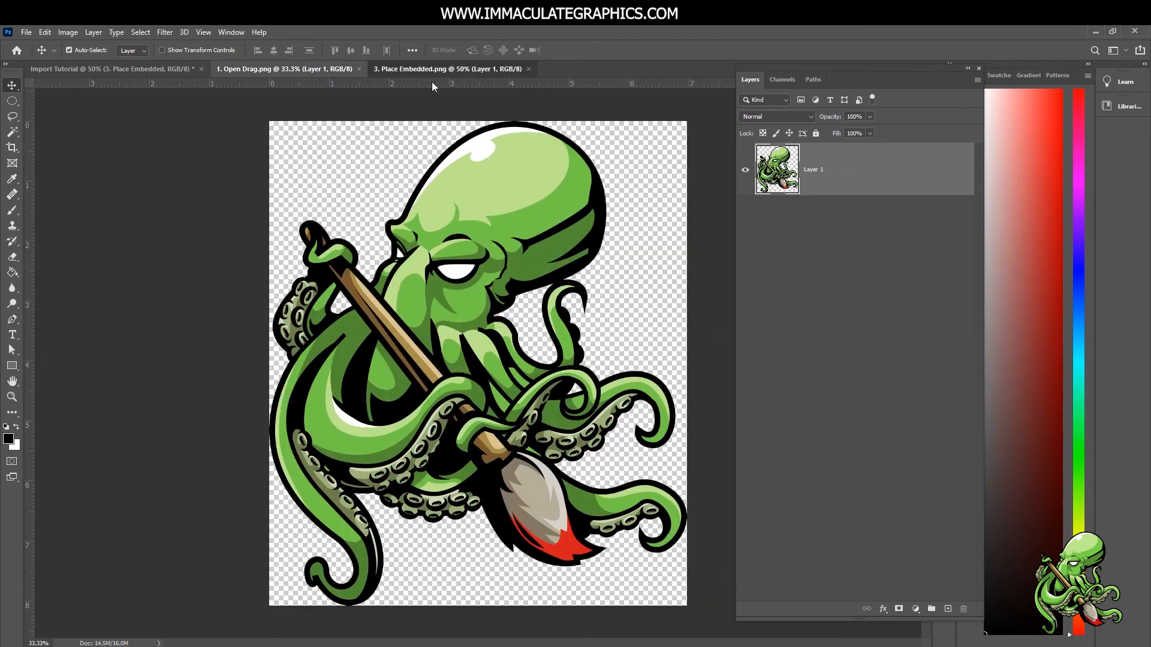
left_click(424, 69)
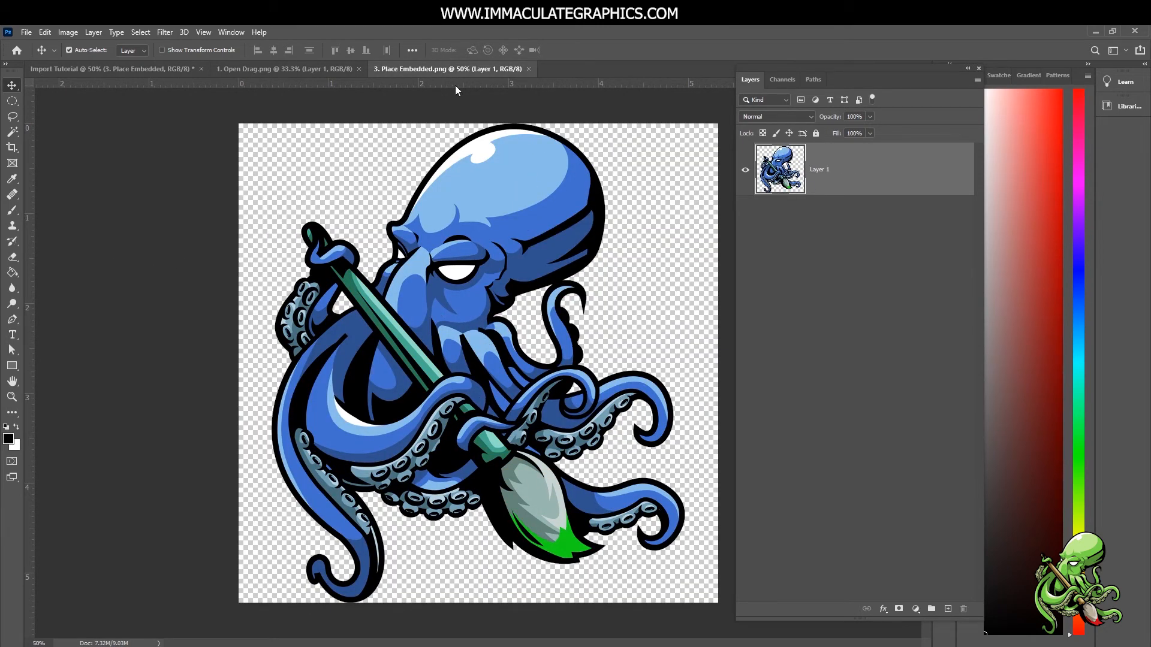
left_click(171, 70)
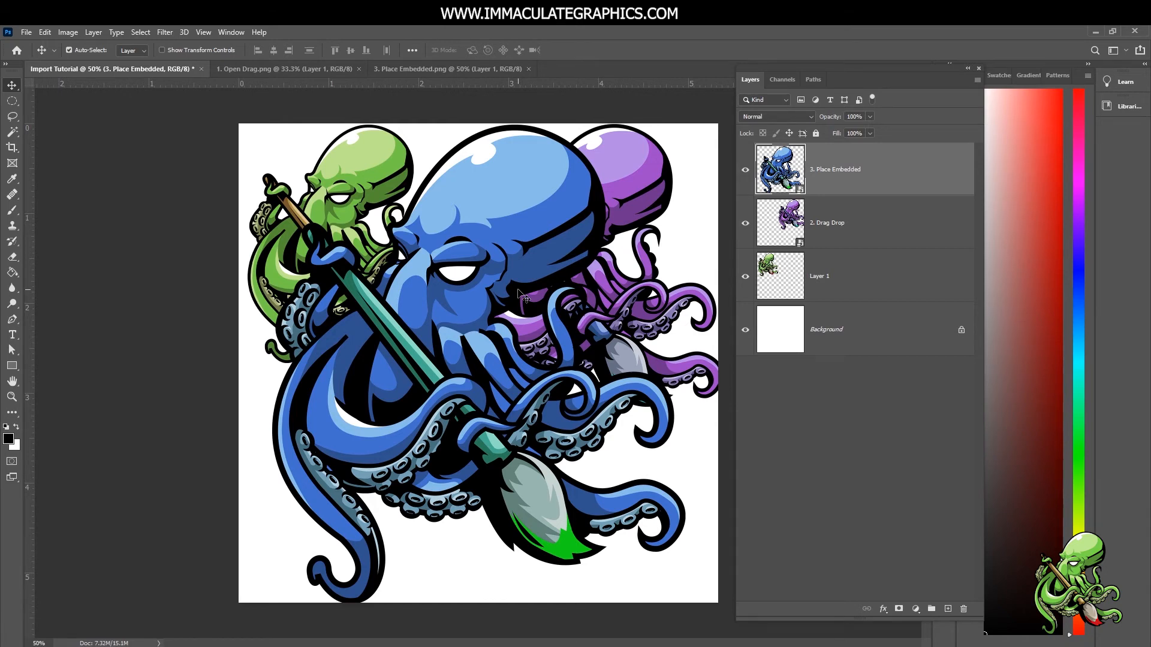
Nudge the blue octopus slightly down and right, and hide the 3. Place Embedded and 2. Drag Drop layers
mouse_move(440, 300)
left_mouse_down()
mouse_move(448, 332)
mouse_move(429, 304)
left_mouse_up()
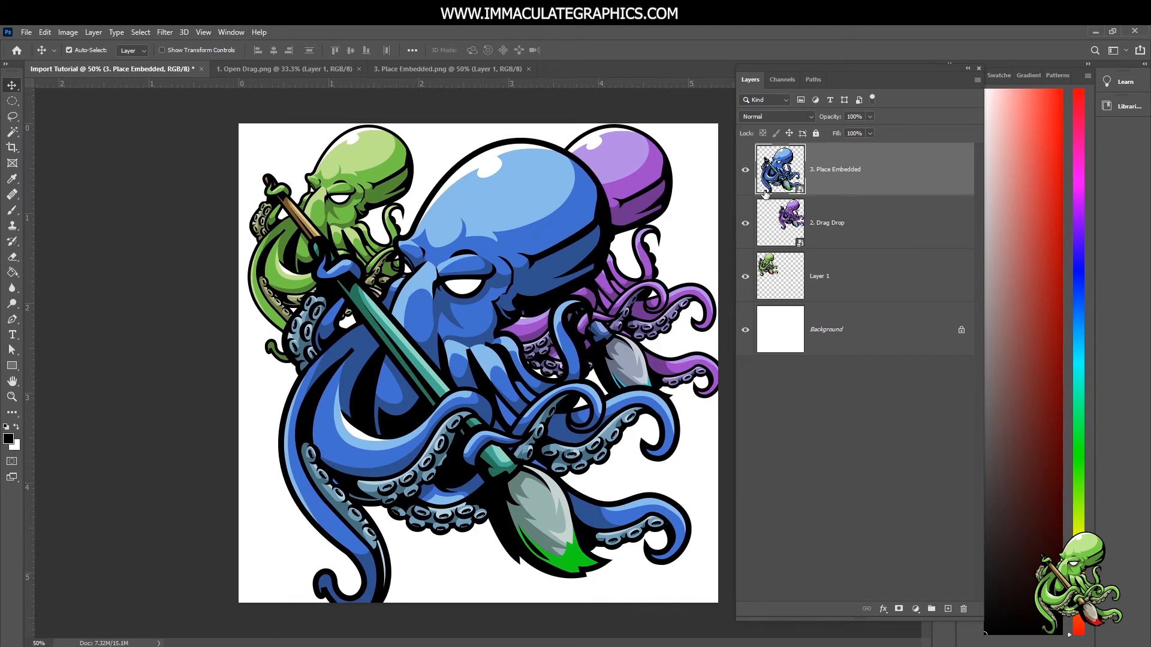
left_click(791, 284)
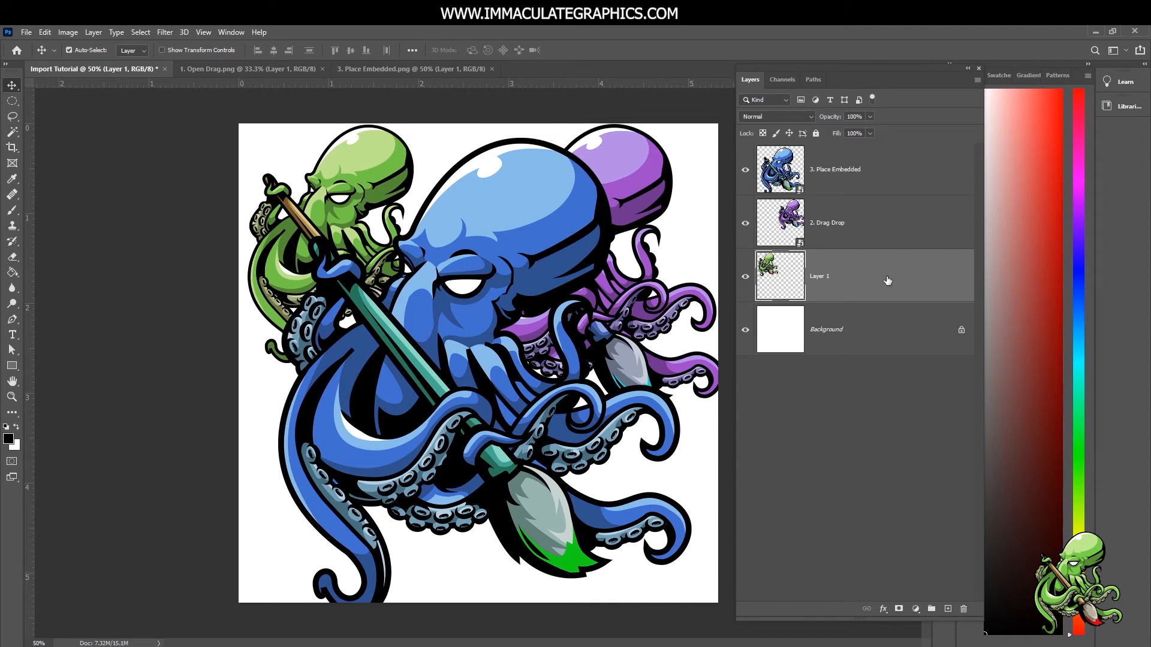
left_click(746, 172)
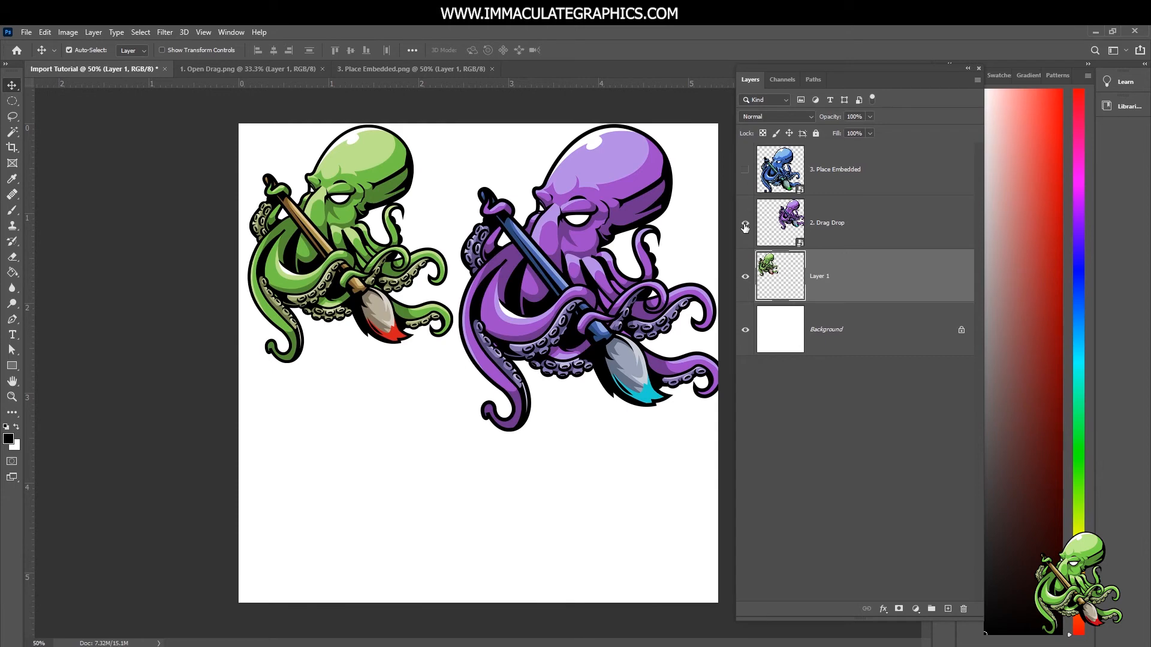
left_click(746, 224)
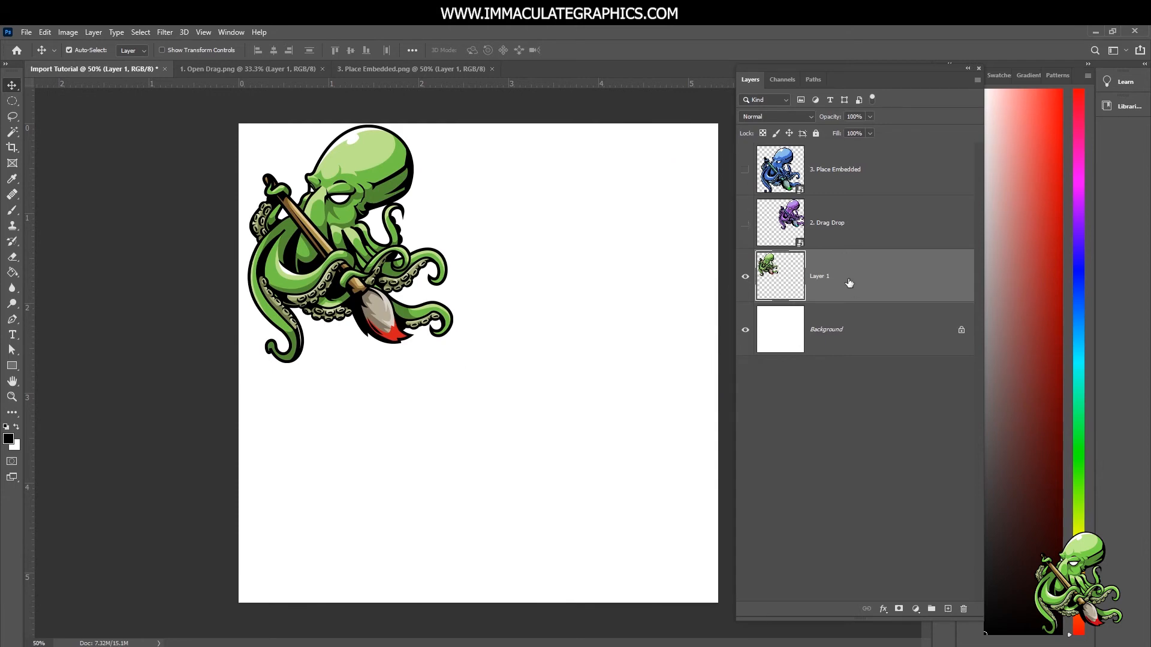
Move the green octopus to the middle of the canvas and convert its layer, Layer 1, to a smart object
left_click_drag(410, 259, 487, 327)
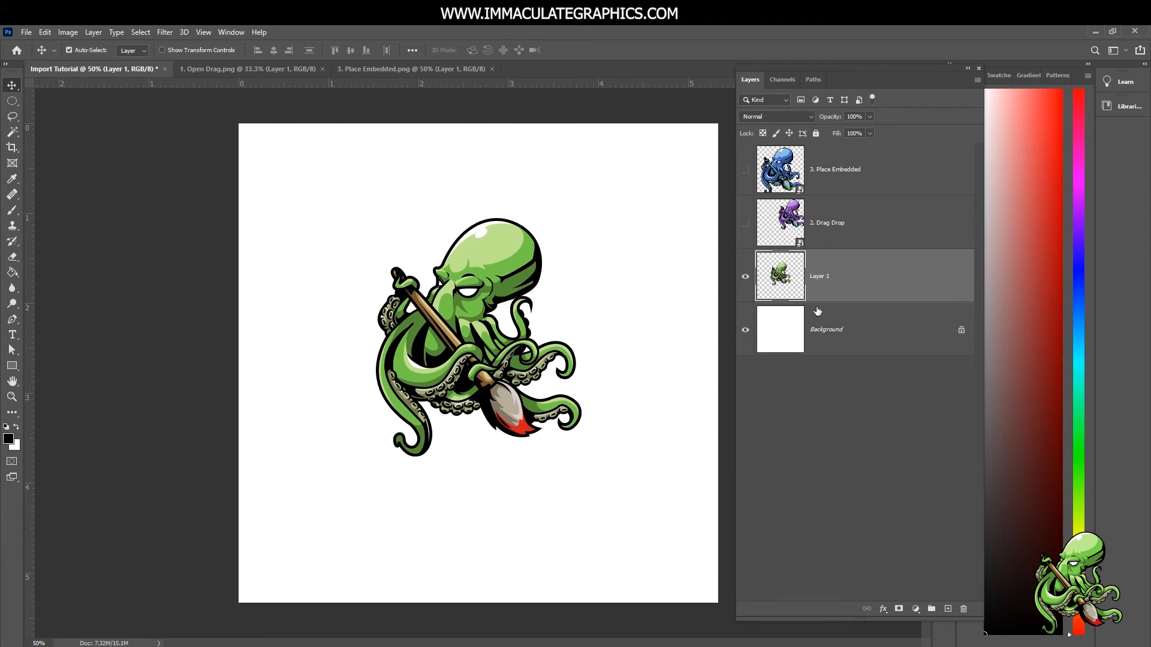
scroll(498, 342, "up", 5)
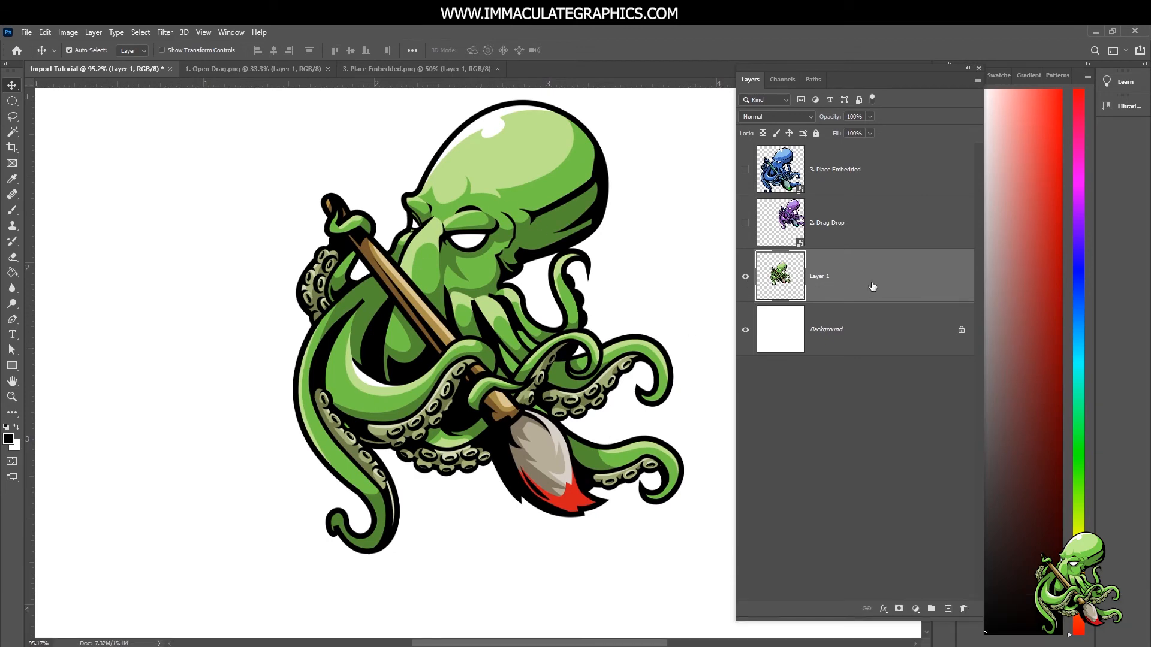
right_click(838, 278)
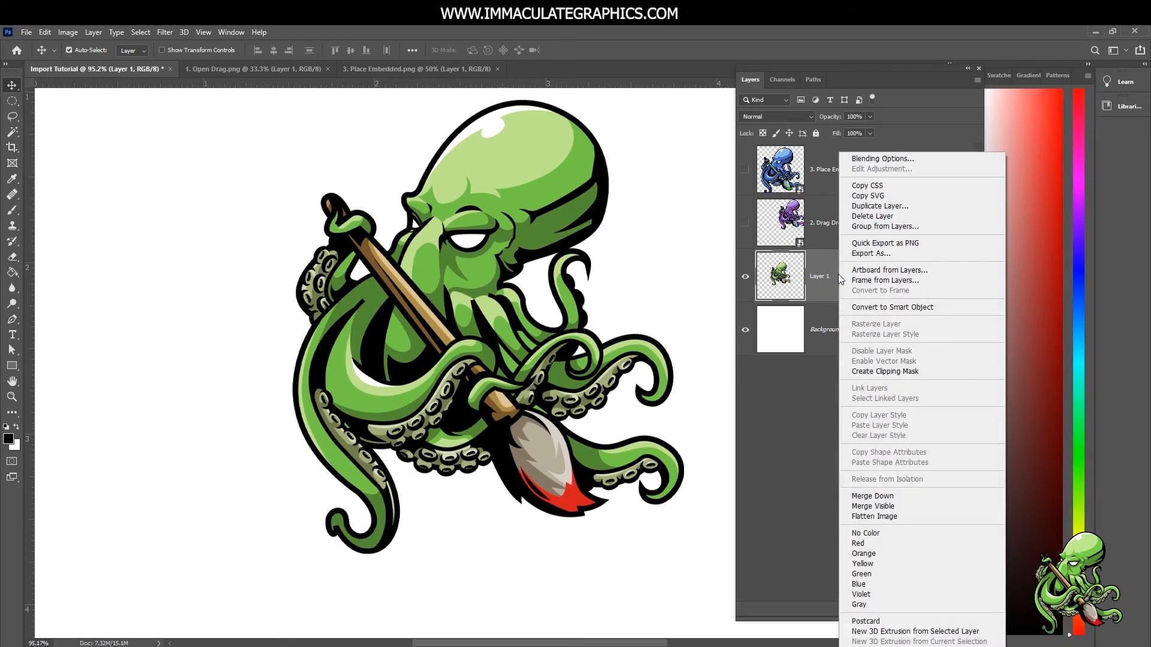
left_click(881, 313)
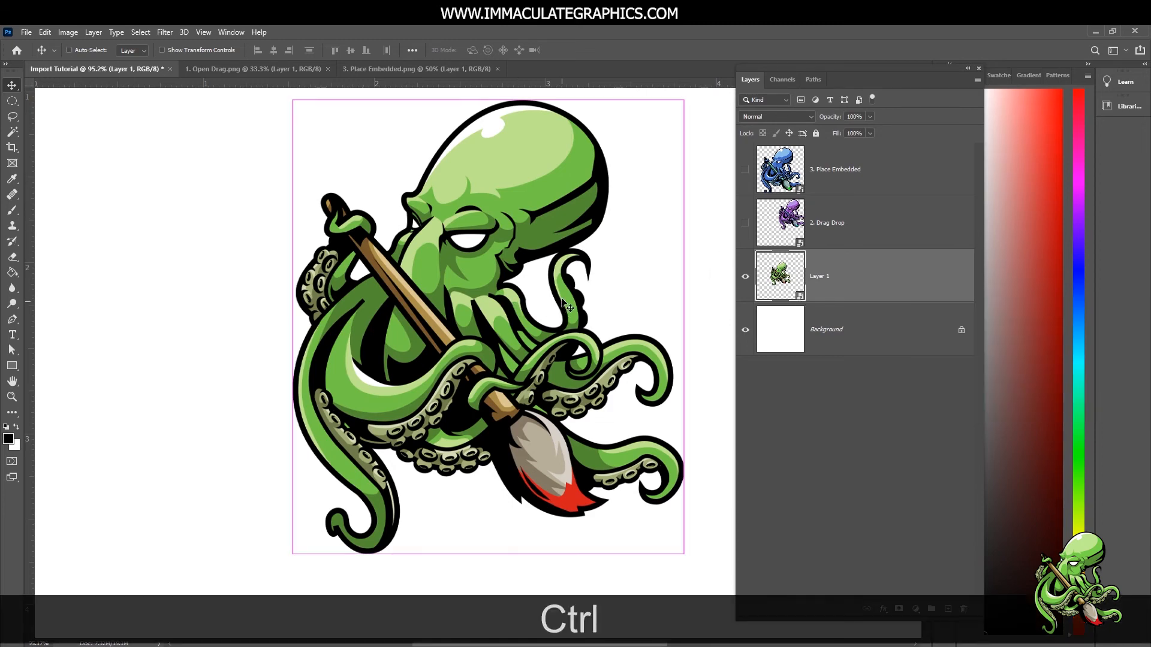
Free-transform the green octopus smart object about its centre to about 21% and apply, and rescale it to about 72% in a second transform
key("ctrl+t")
left_click_drag(685, 327, 530, 326)
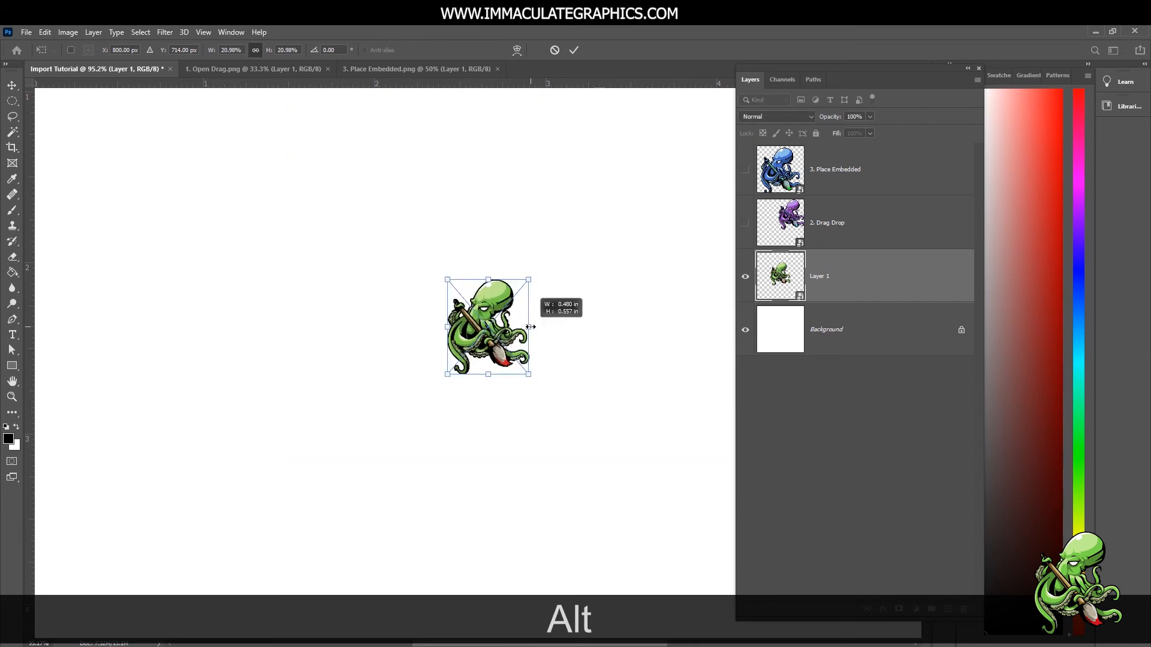
left_click(573, 50)
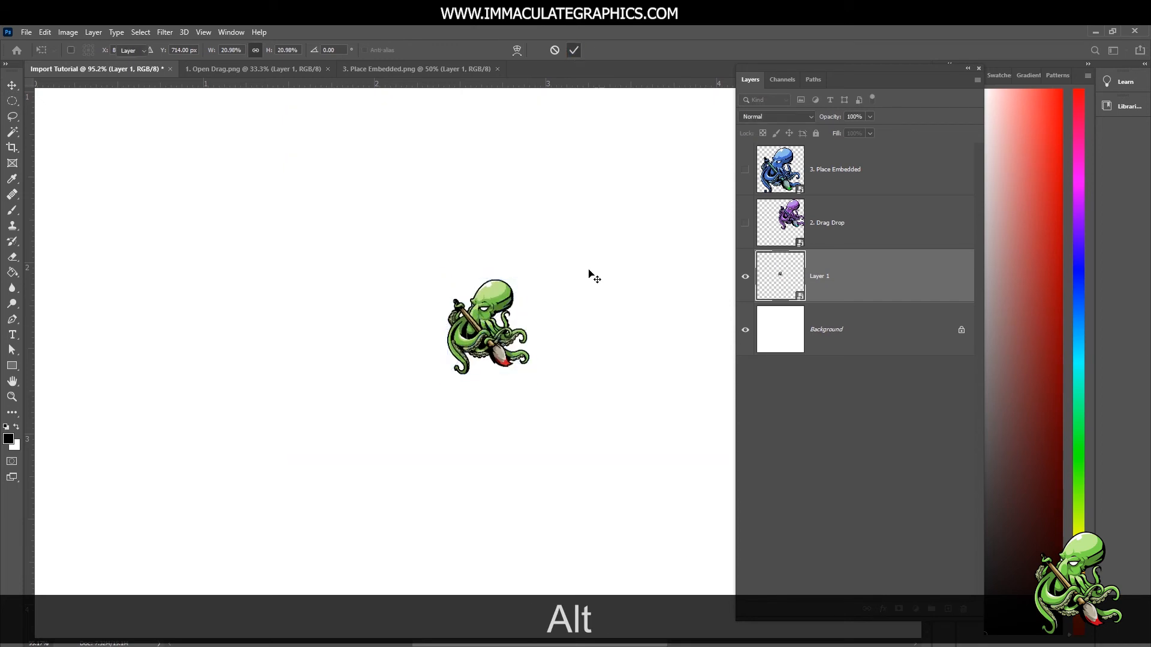
key("ctrl+t")
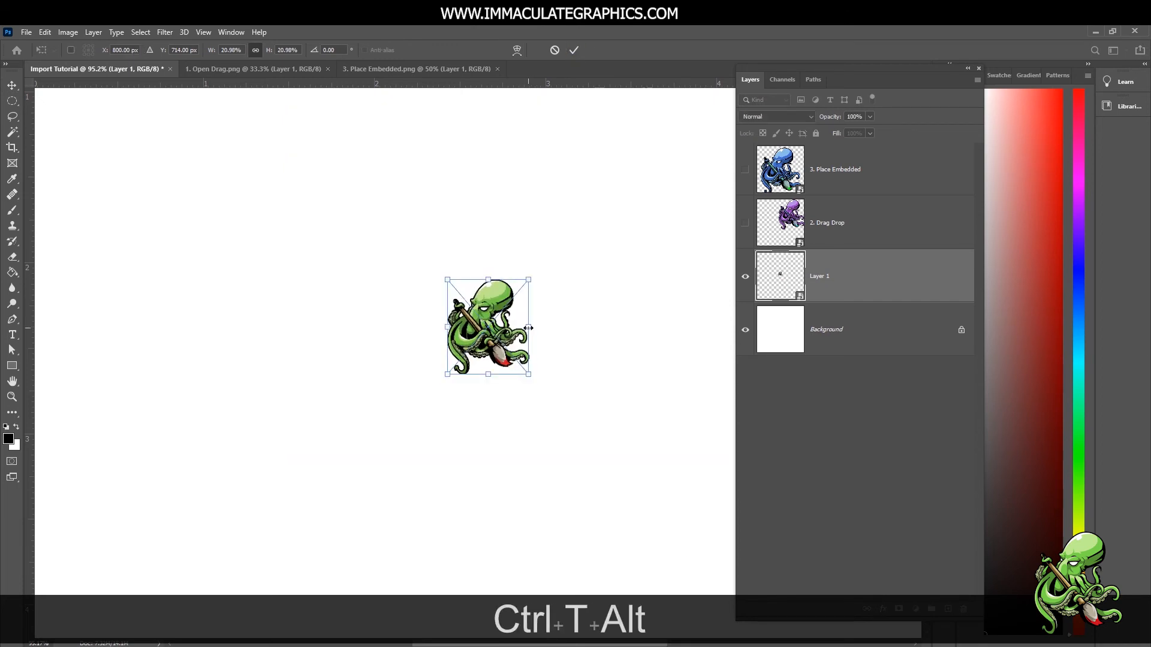
left_click_drag(528, 327, 628, 82)
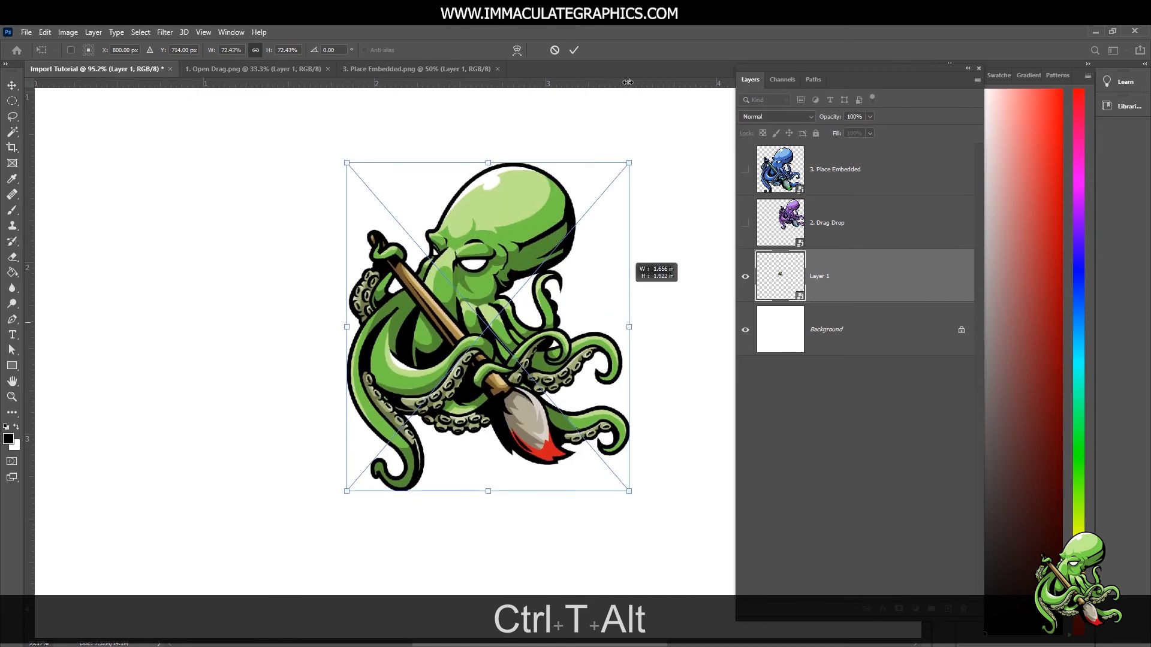
left_click(573, 50)
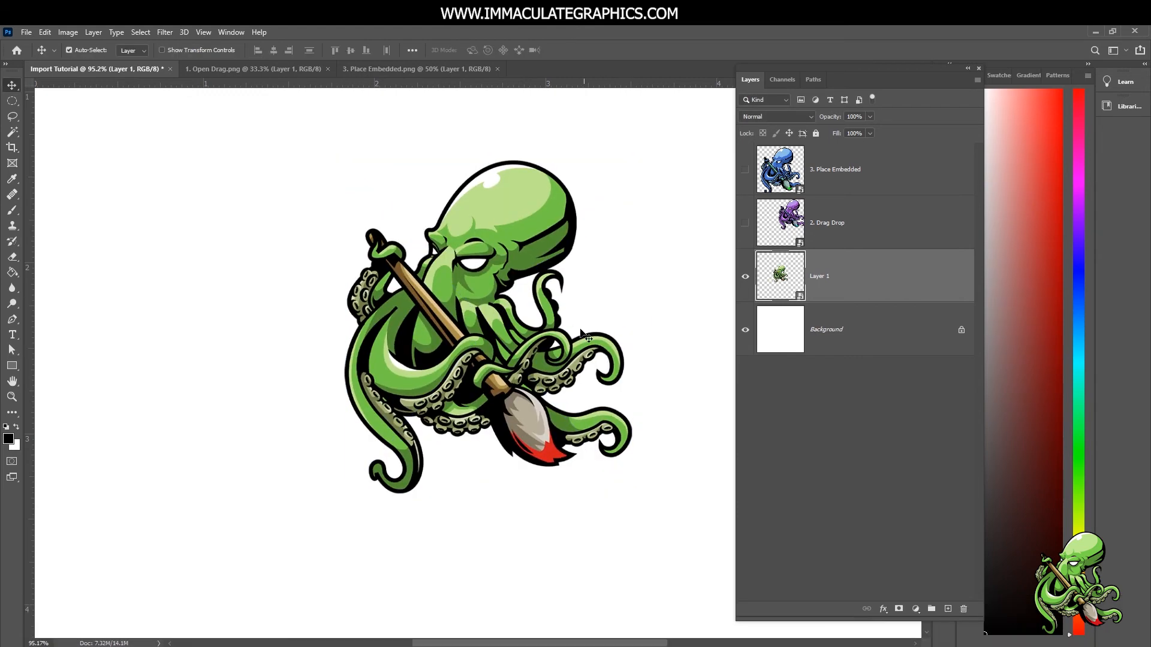
Show the 3. Place Embedded and 2. Drag Drop layers again, with the whole canvas in view
scroll(584, 336, "down", 3)
left_click_drag(747, 180, 746, 227)
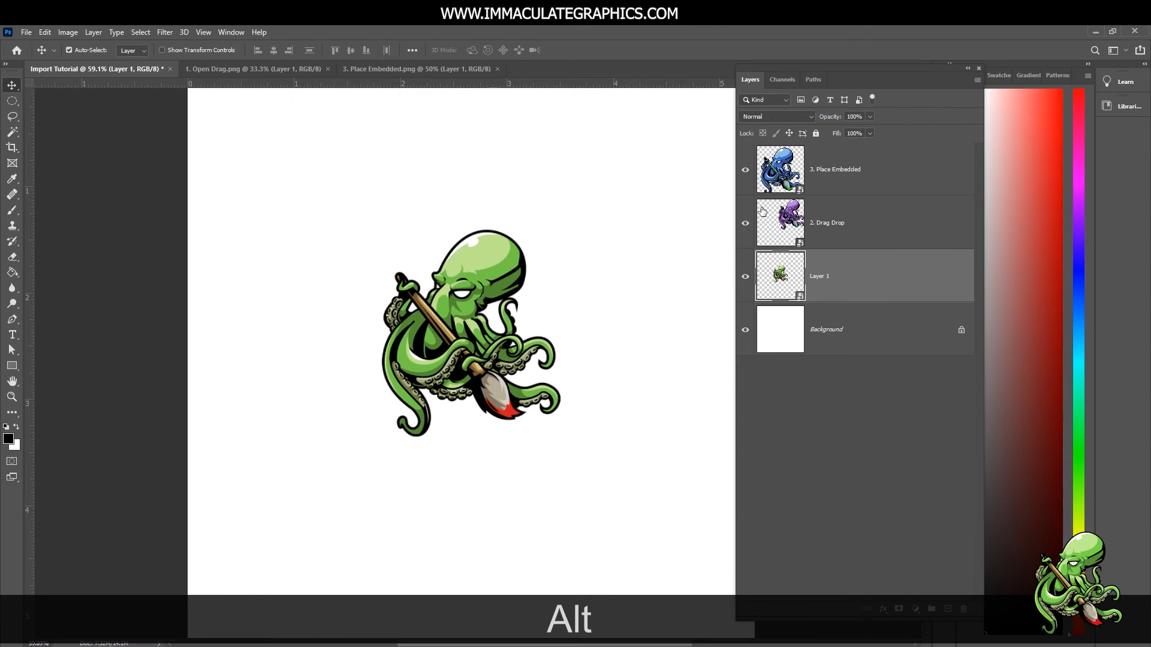
scroll(524, 329, "down", 2)
scroll(524, 331, "down", 1)
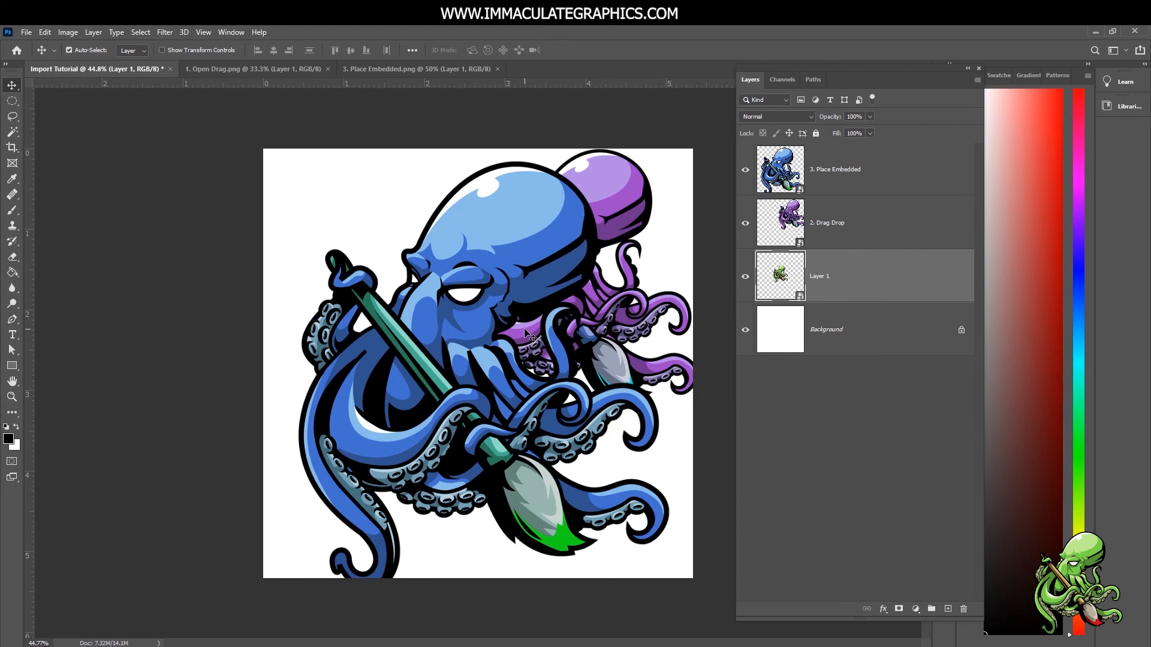
left_click(26, 32)
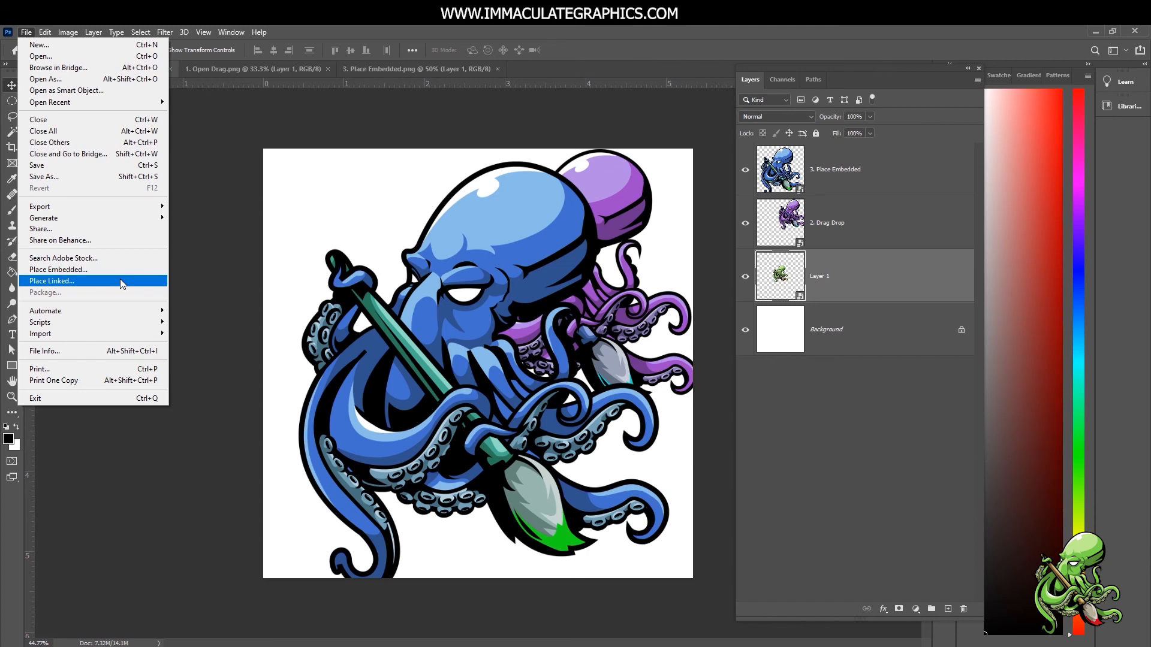
left_click(846, 271)
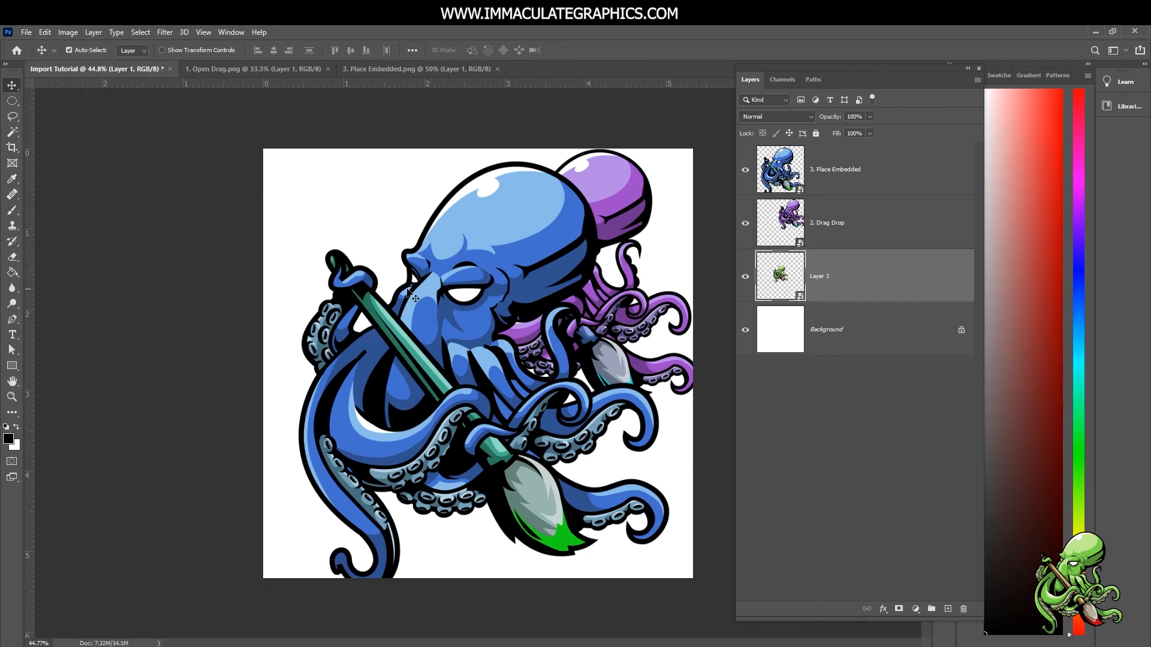
Nudge the blue octopus slightly up and left so its head sits near the canvas's upper edge
mouse_move(450, 309)
left_mouse_down()
mouse_move(476, 275)
mouse_move(448, 300)
left_mouse_up()
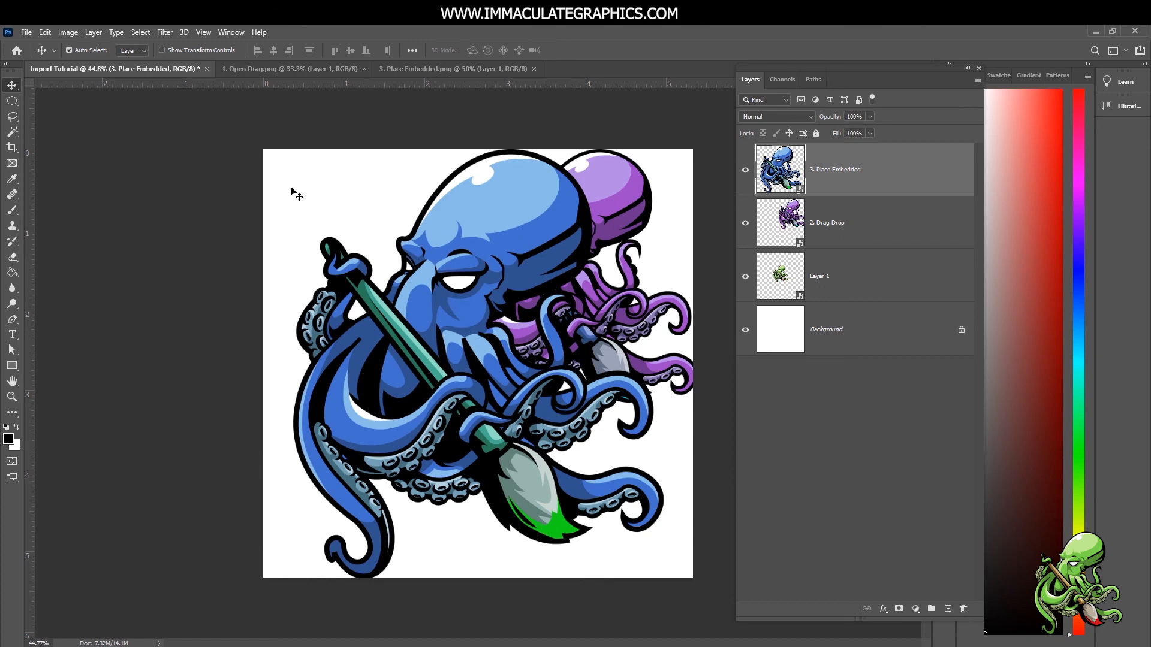
left_click(26, 32)
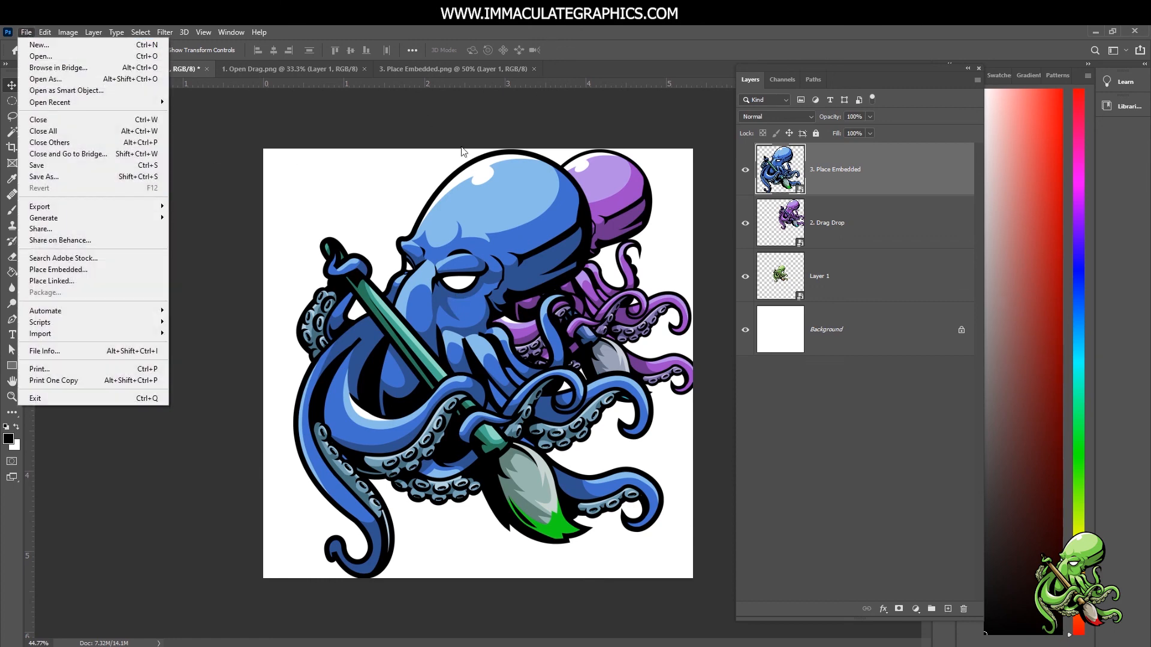
left_click(530, 228)
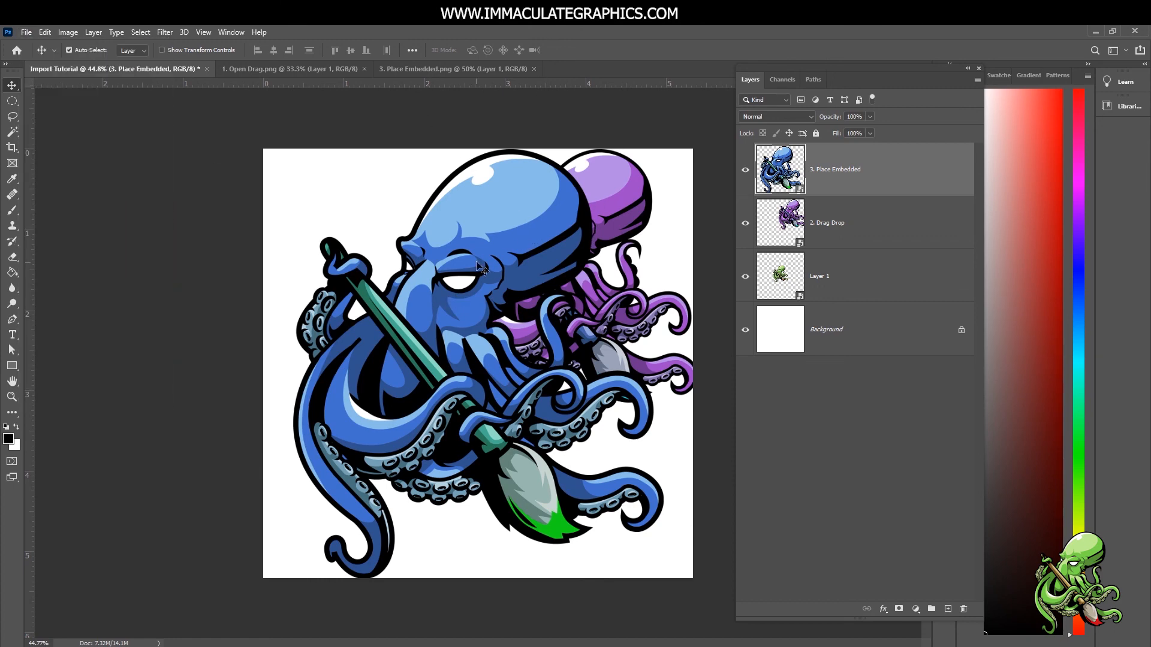
mouse_move(477, 264)
left_mouse_down()
mouse_move(499, 265)
mouse_move(480, 268)
left_mouse_up()
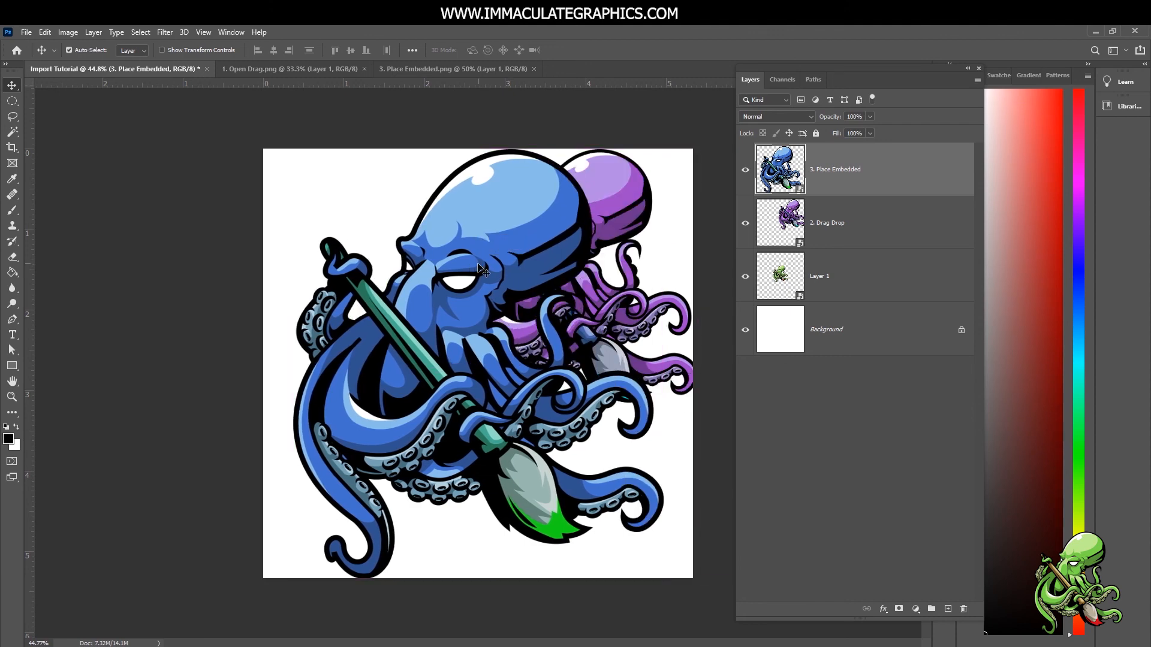